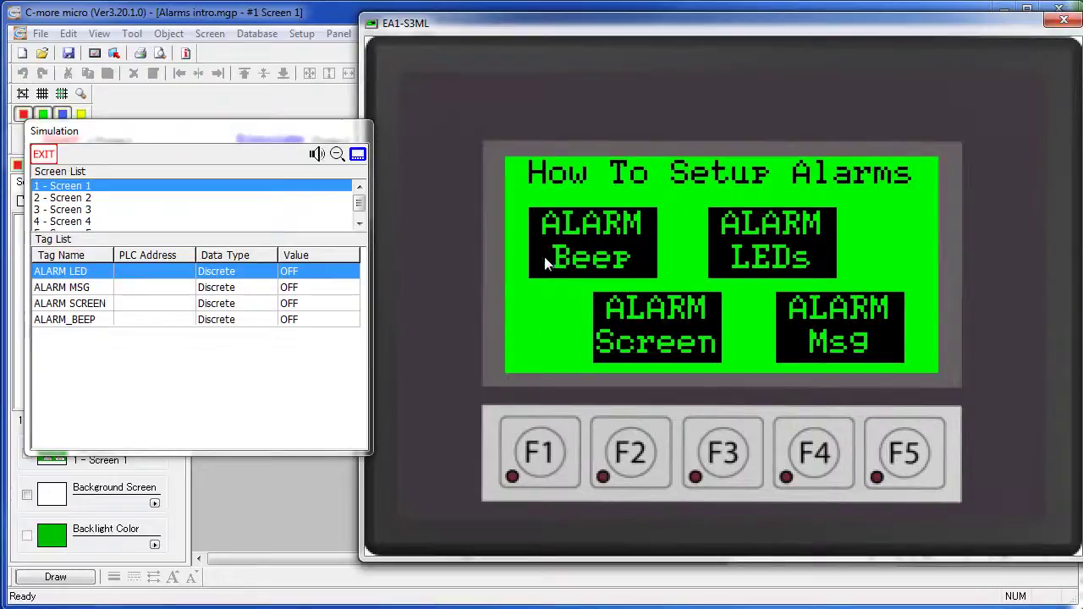
# - Trigger the Beep, Screen, LEDs and Msg example alarms in the simulator, turning LEDs back off
pyautogui.click(602, 246)
pyautogui.click(649, 337)
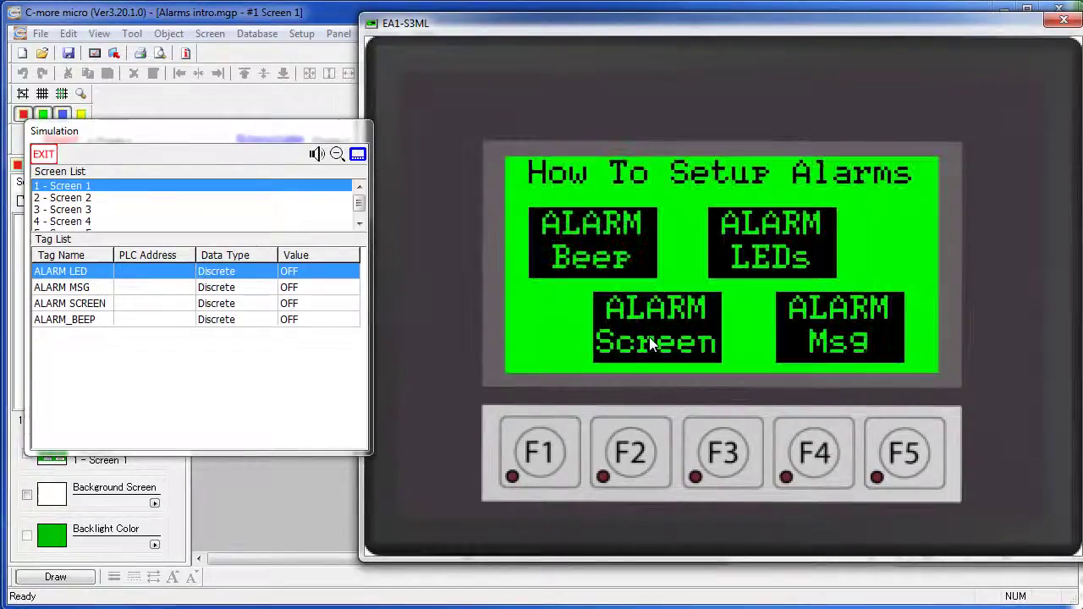
pyautogui.click(762, 249)
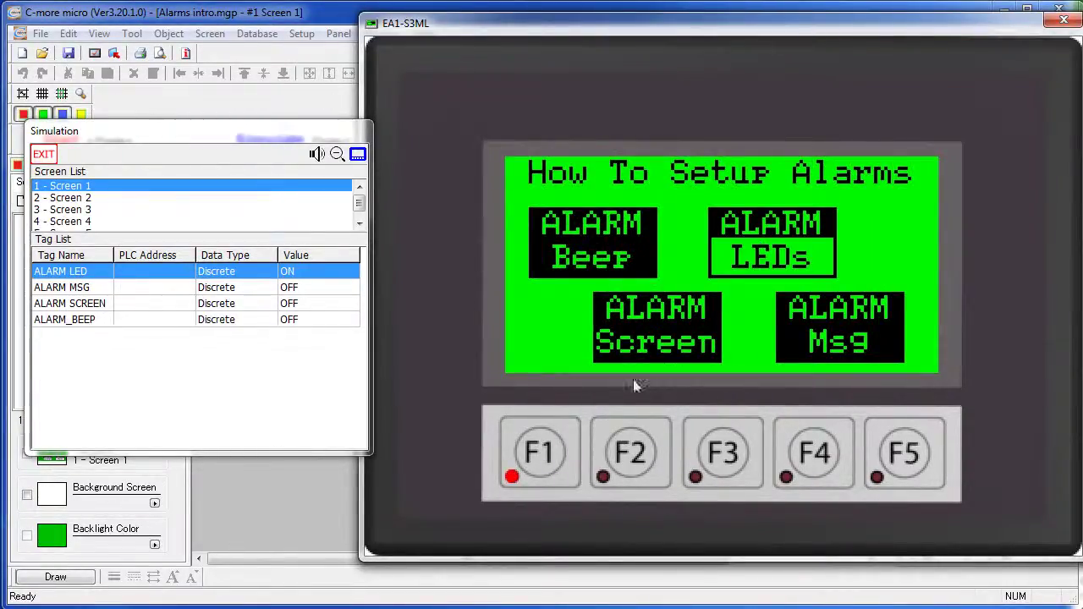
pyautogui.click(777, 257)
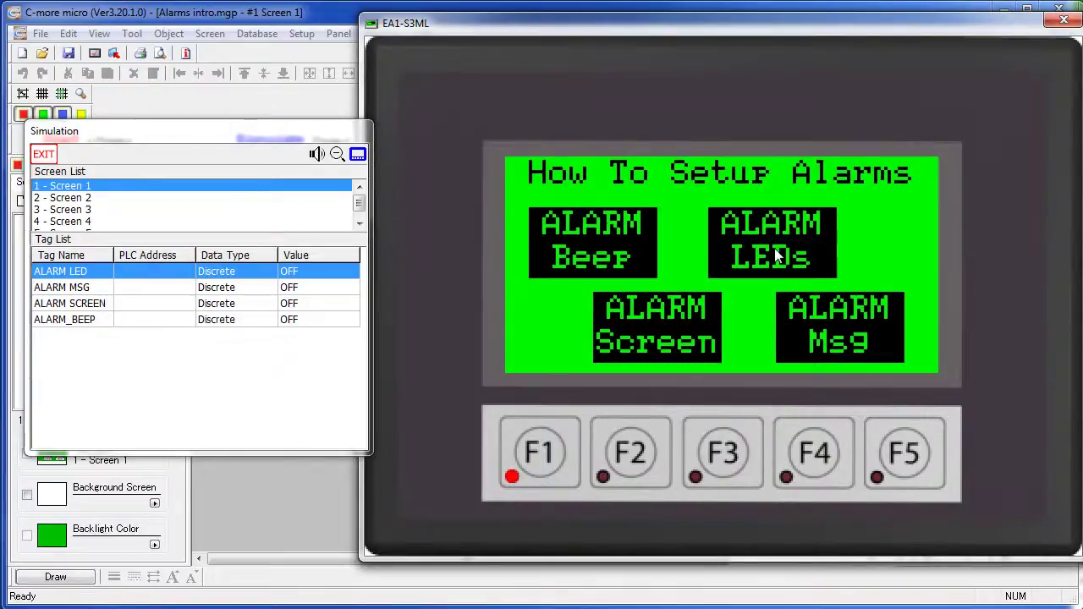
pyautogui.click(836, 341)
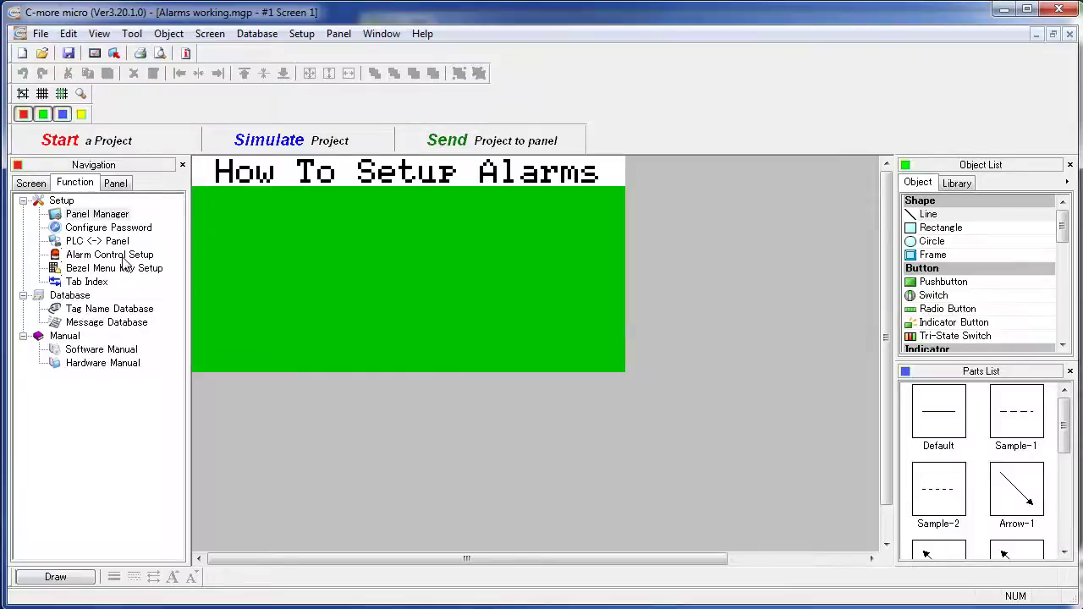
# - Open Alarm Control Setup and define alarm 01 to trigger when PRESSURE is greater than 150
pyautogui.click(302, 33)
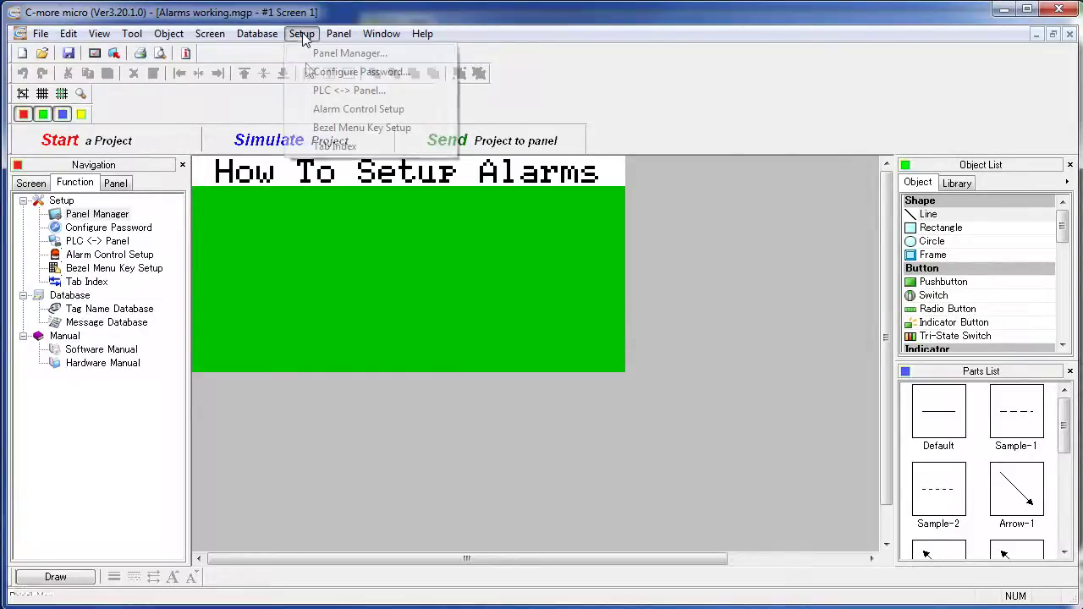
pyautogui.click(316, 109)
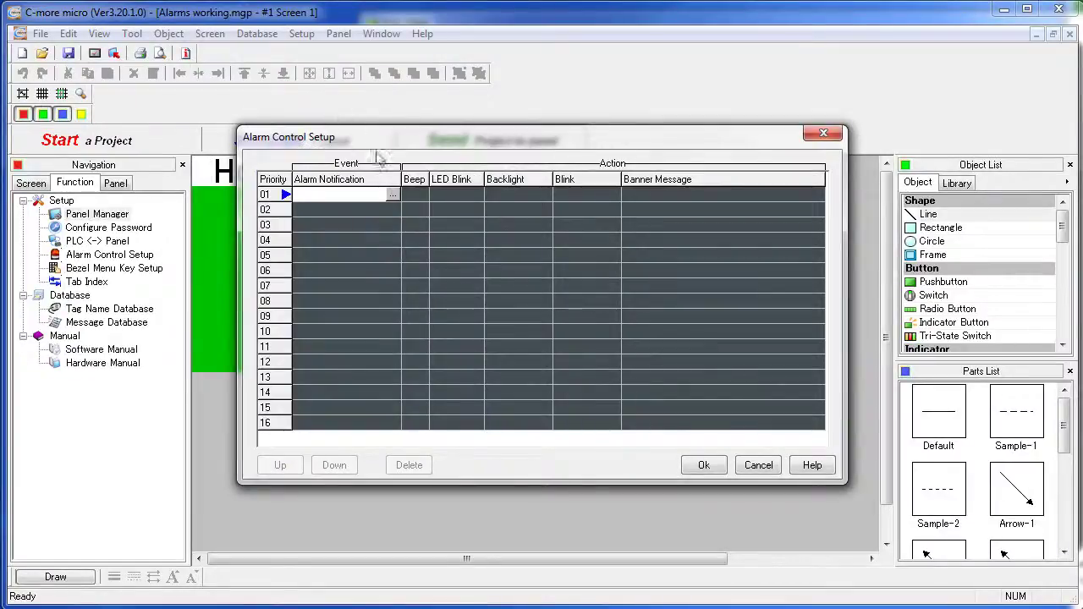
pyautogui.click(393, 197)
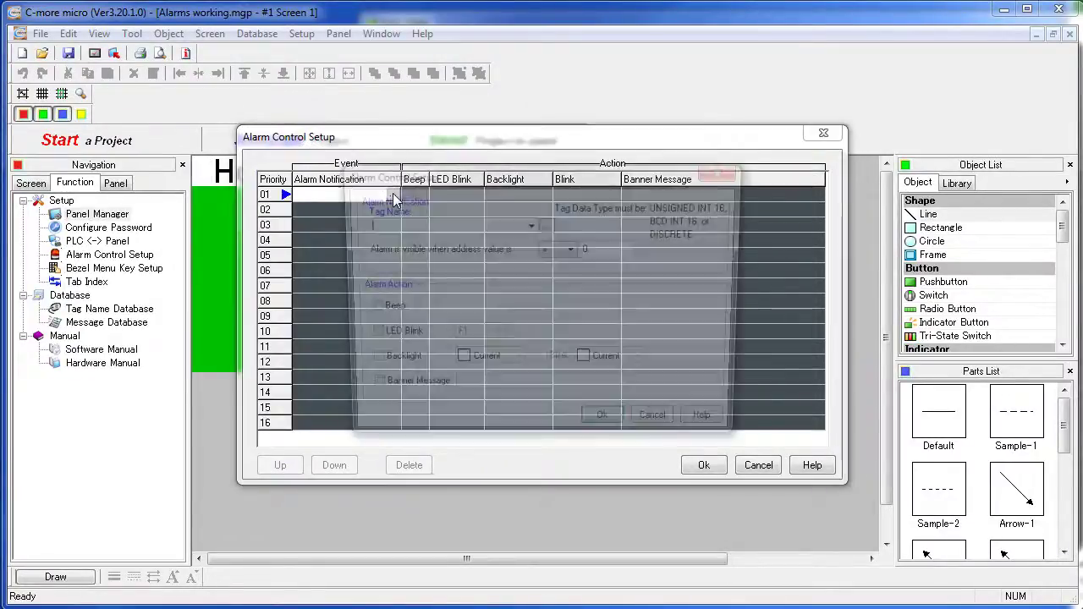
pyautogui.click(529, 224)
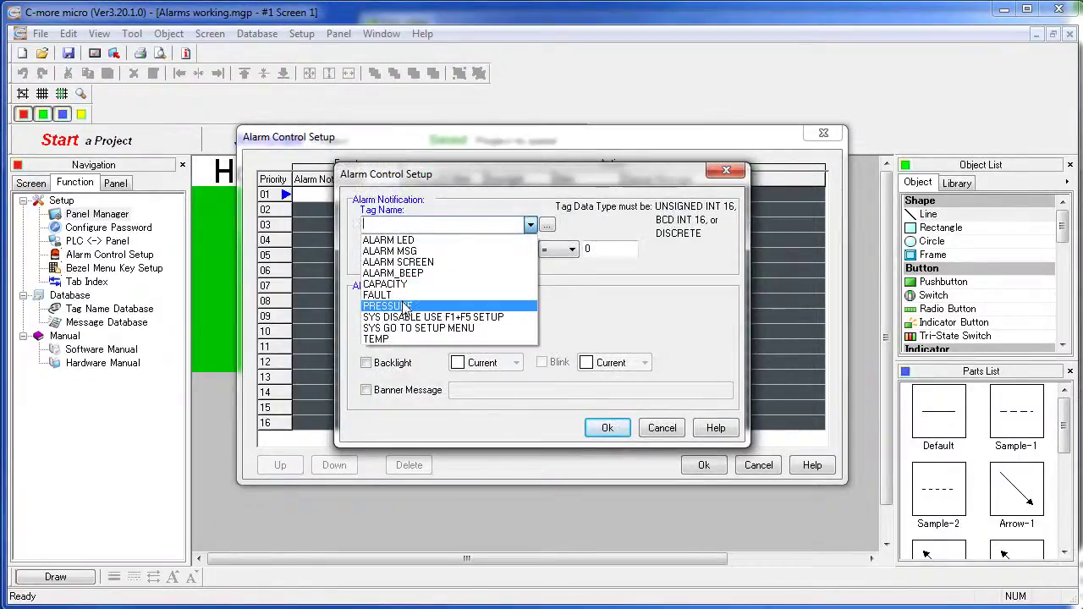
pyautogui.click(406, 307)
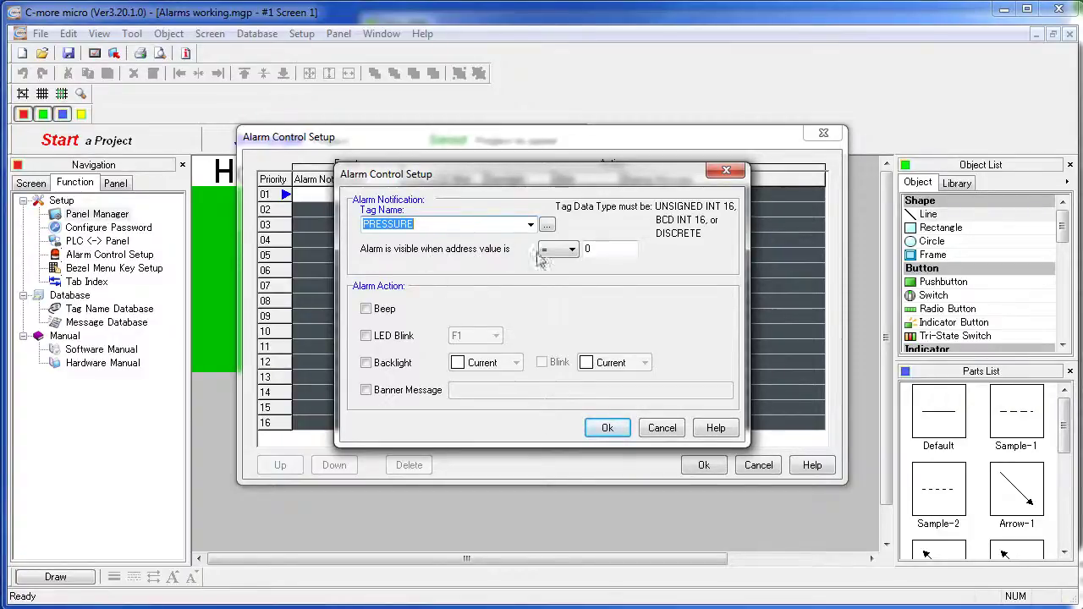
pyautogui.click(572, 249)
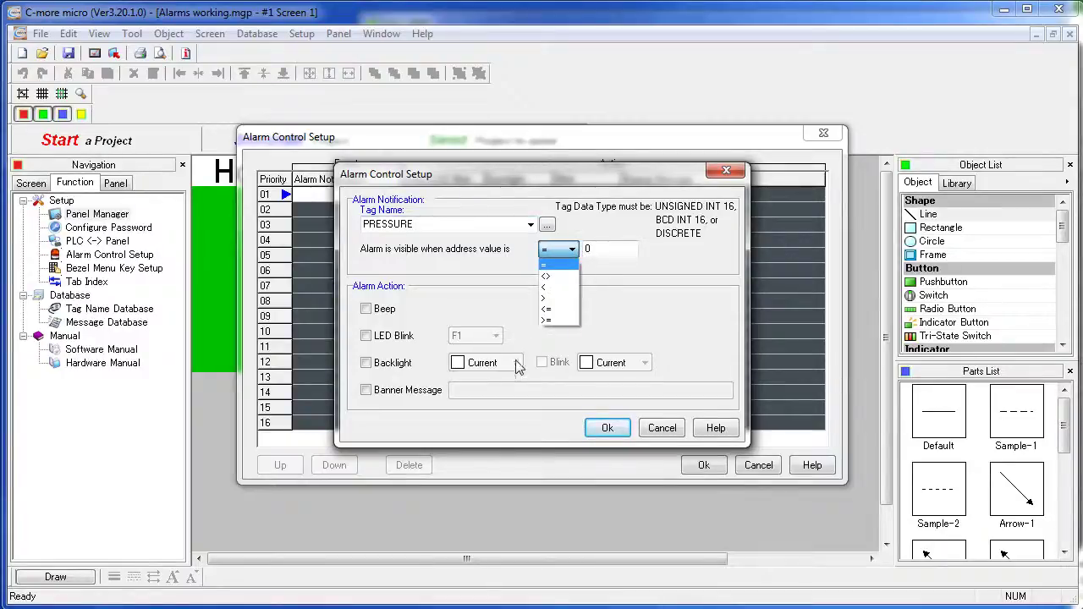
pyautogui.click(552, 298)
pyautogui.press('Tab')
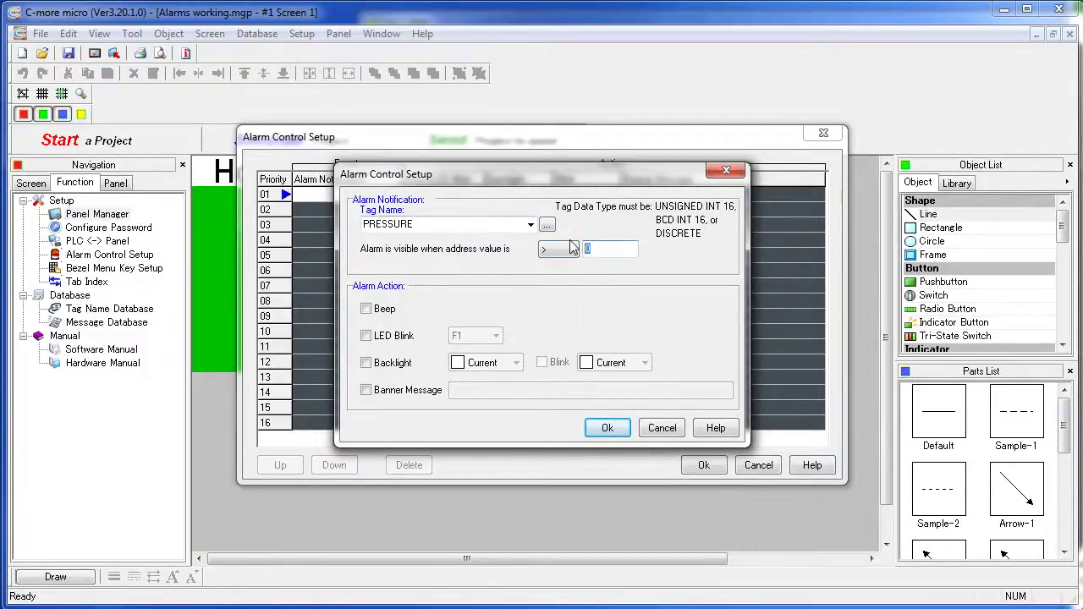
pyautogui.write('150')
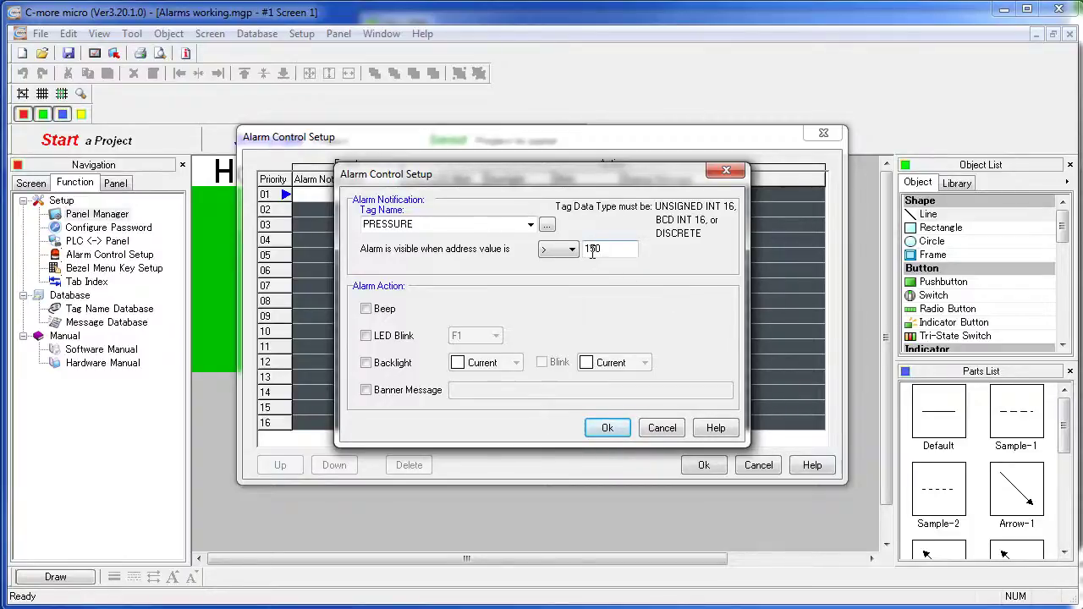
# - Make the pressure alarm beep, turn the backlight Yellow and blink Red, then confirm
pyautogui.click(366, 309)
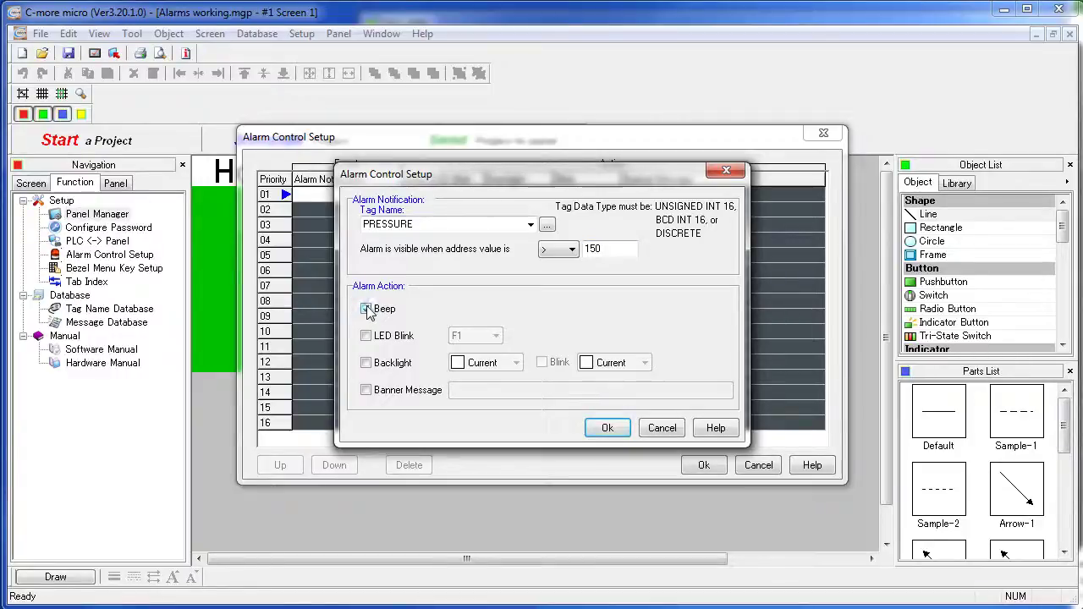
pyautogui.click(367, 364)
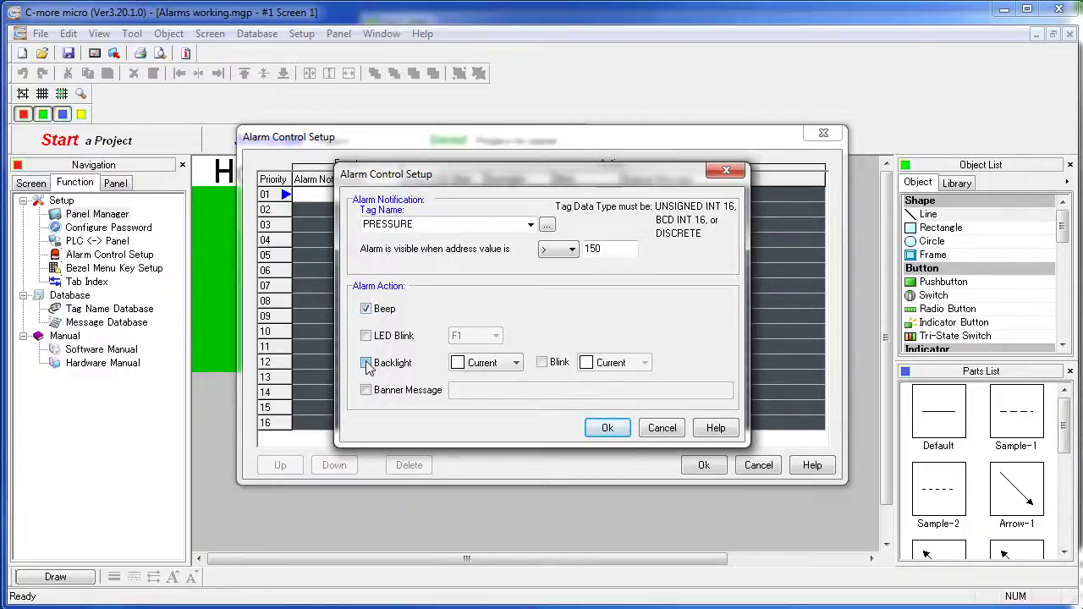
pyautogui.click(501, 363)
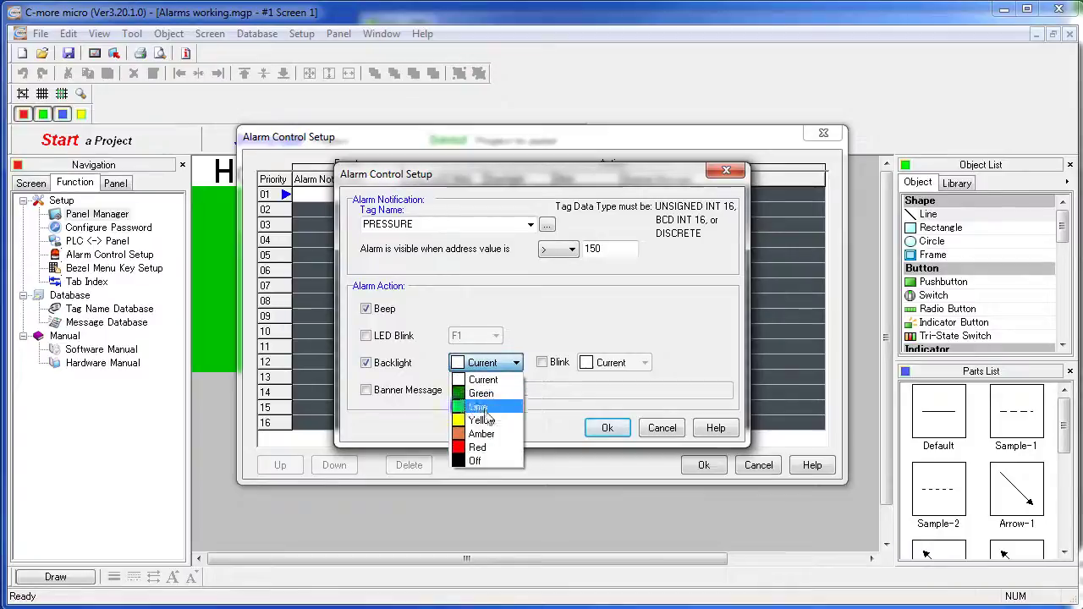
pyautogui.click(482, 421)
pyautogui.click(542, 362)
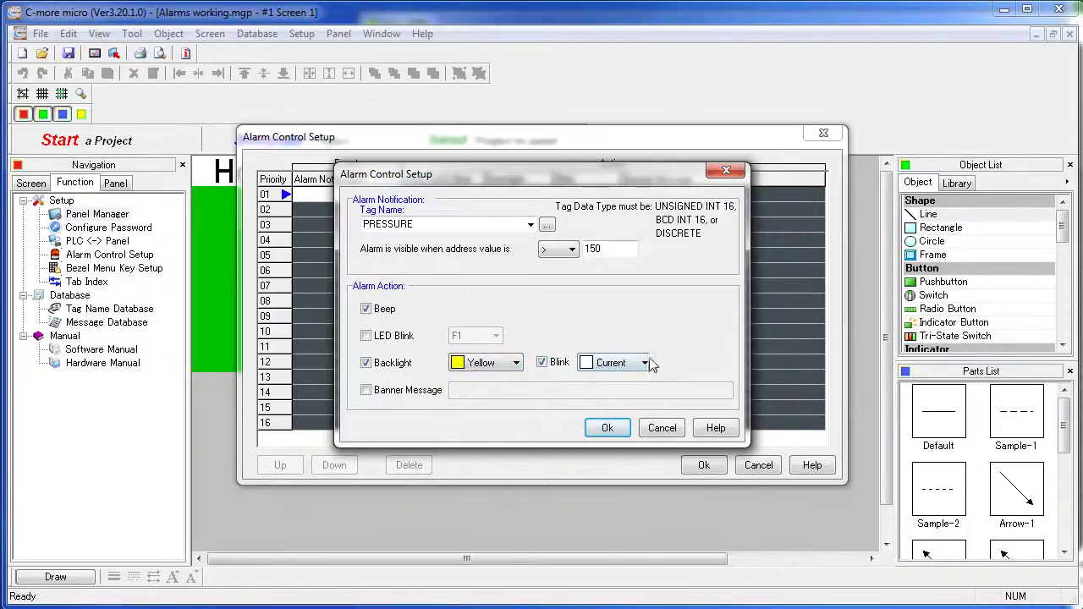
pyautogui.click(645, 363)
pyautogui.click(606, 448)
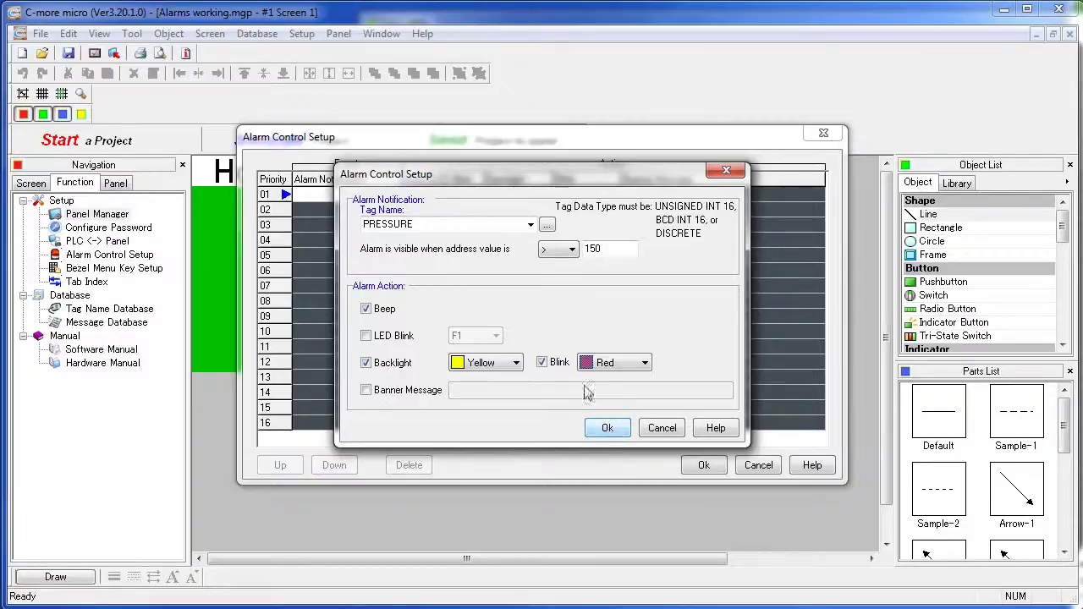
pyautogui.click(609, 428)
# - Define alarm 02 to trigger when TEMP is greater than 200
pyautogui.click(393, 210)
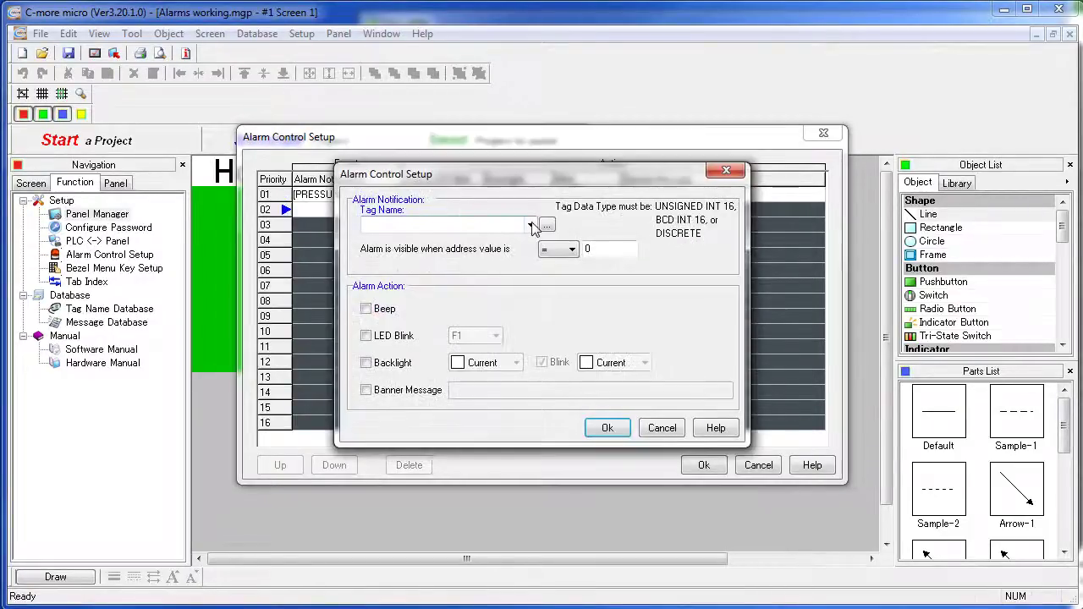
pyautogui.click(529, 224)
pyautogui.click(379, 338)
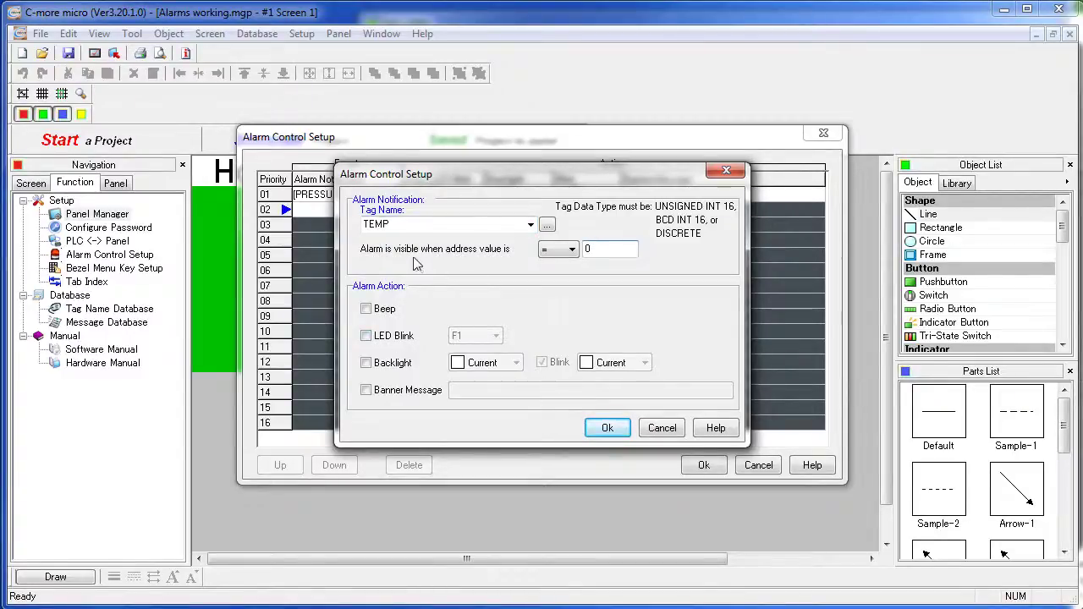
pyautogui.click(567, 249)
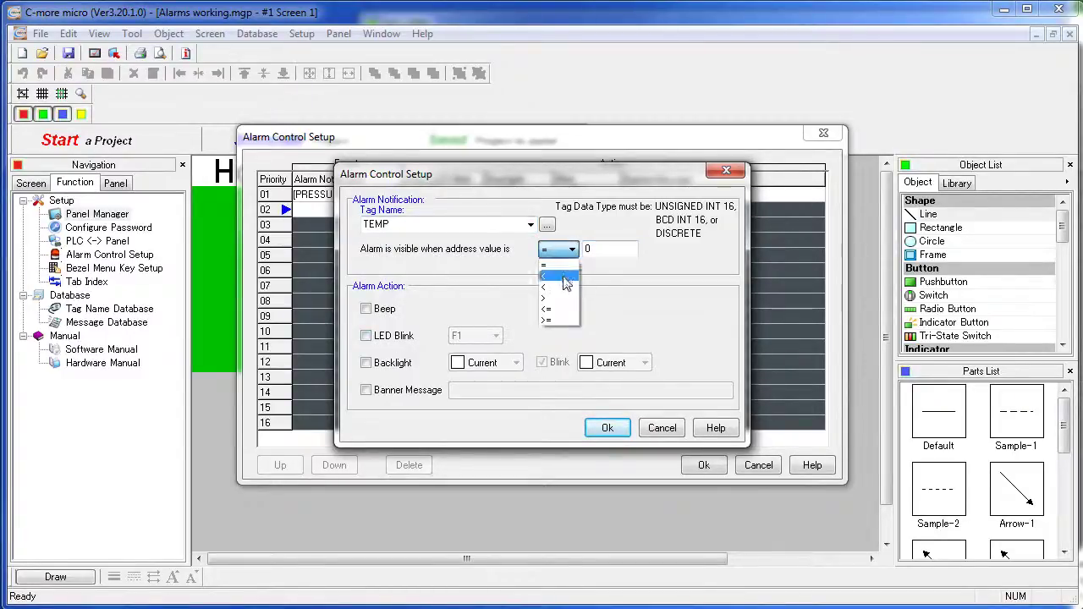
pyautogui.click(561, 298)
pyautogui.press('Tab')
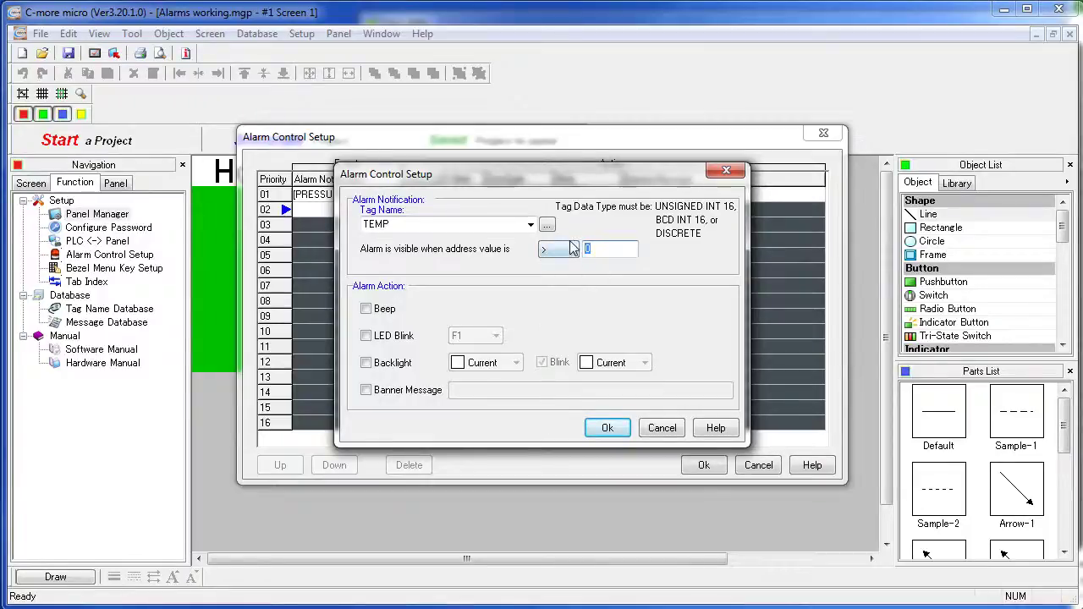
pyautogui.write('200')
# - Give the temperature alarm the banner message '>> TOO HOT <<<' and confirm it
pyautogui.click(365, 394)
pyautogui.click(471, 392)
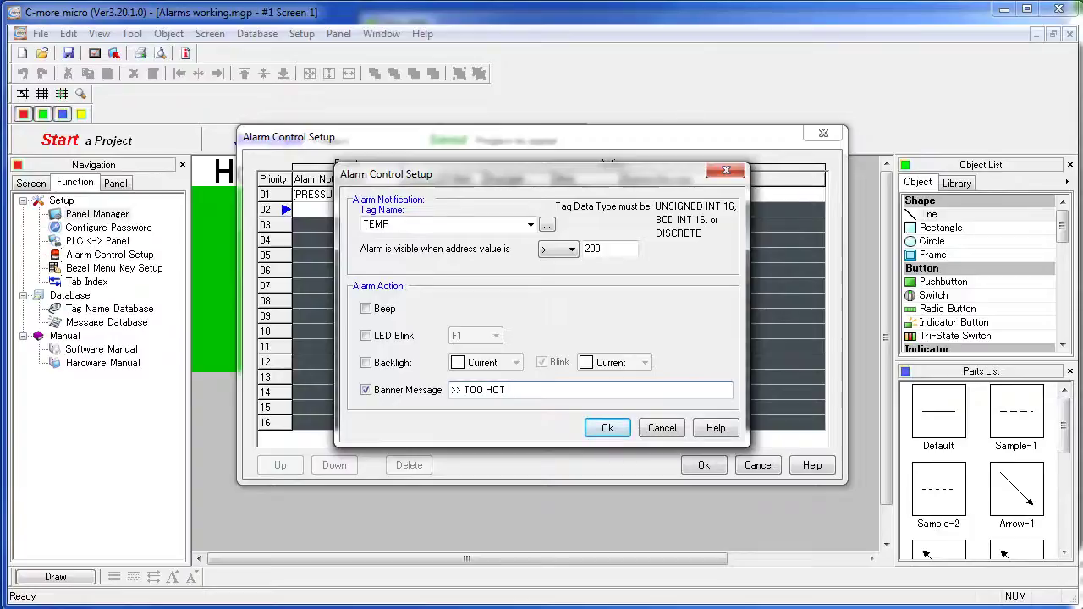
pyautogui.write('>> TOO HOT <<<')
pyautogui.click(607, 429)
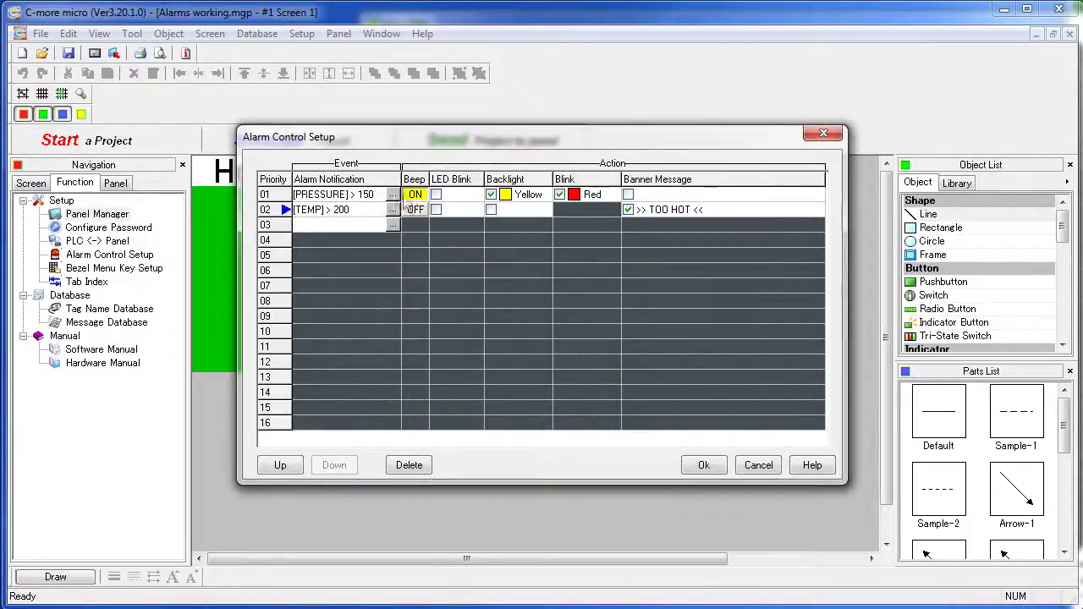
# - Define alarm 03 on FAULT turning ON, with a beep and the F5 LED blinking
pyautogui.click(392, 224)
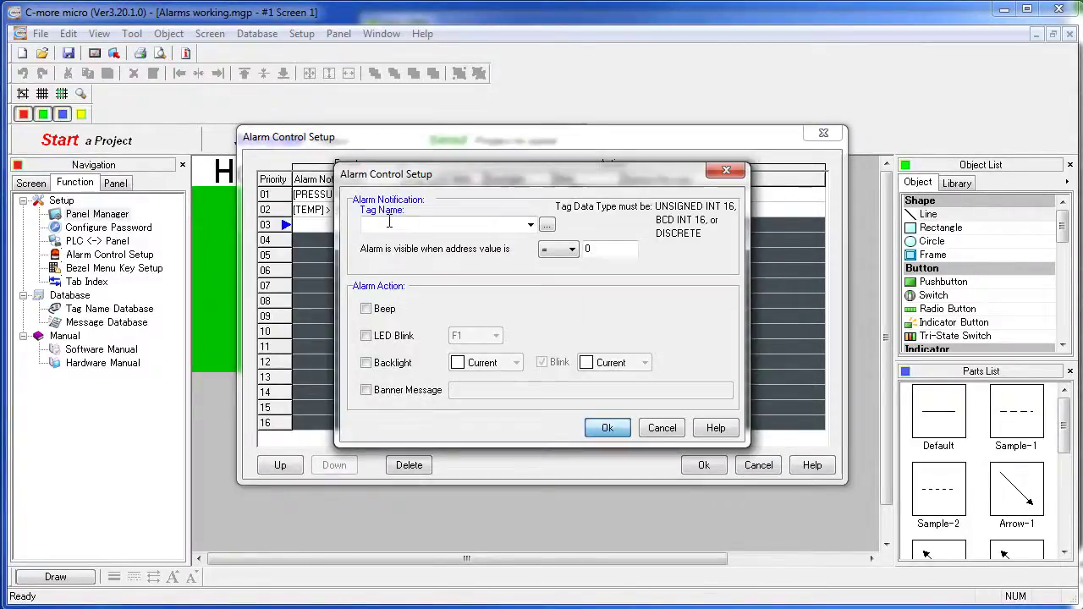
pyautogui.click(532, 225)
pyautogui.click(414, 301)
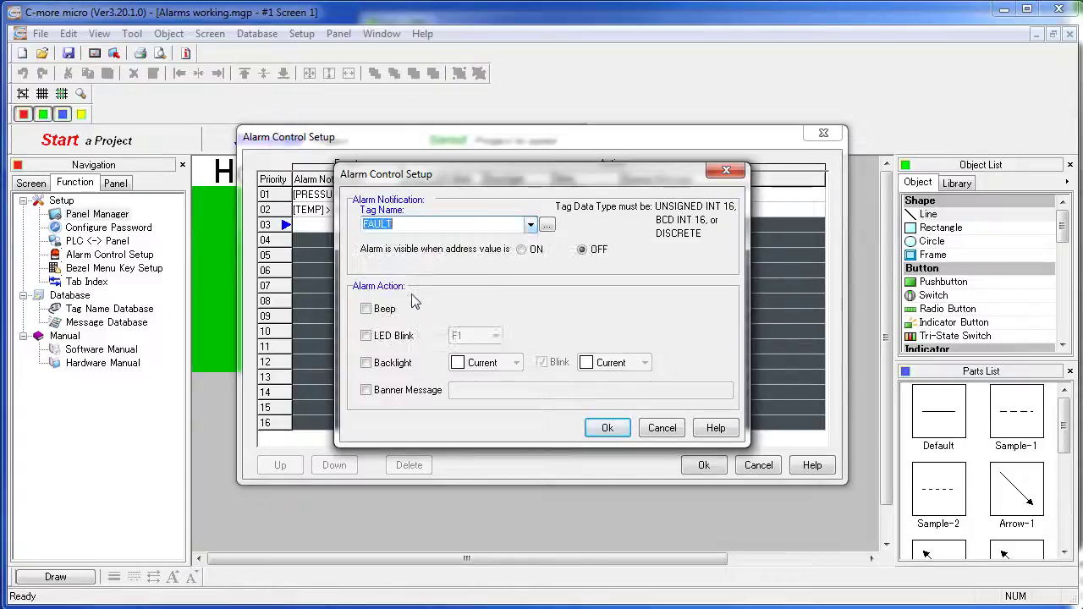
pyautogui.click(522, 252)
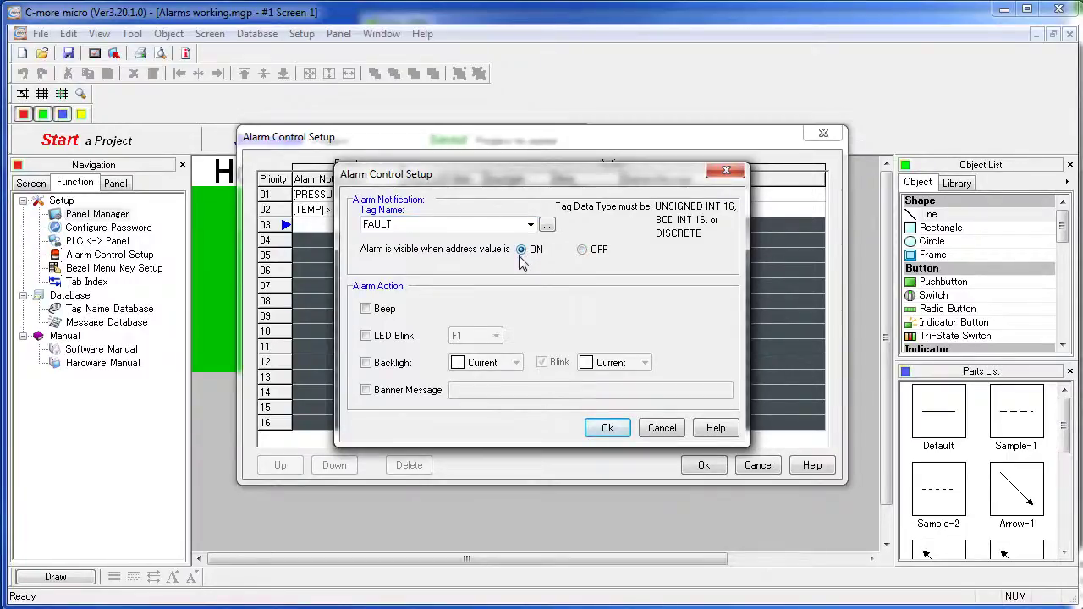
pyautogui.click(365, 309)
pyautogui.click(366, 337)
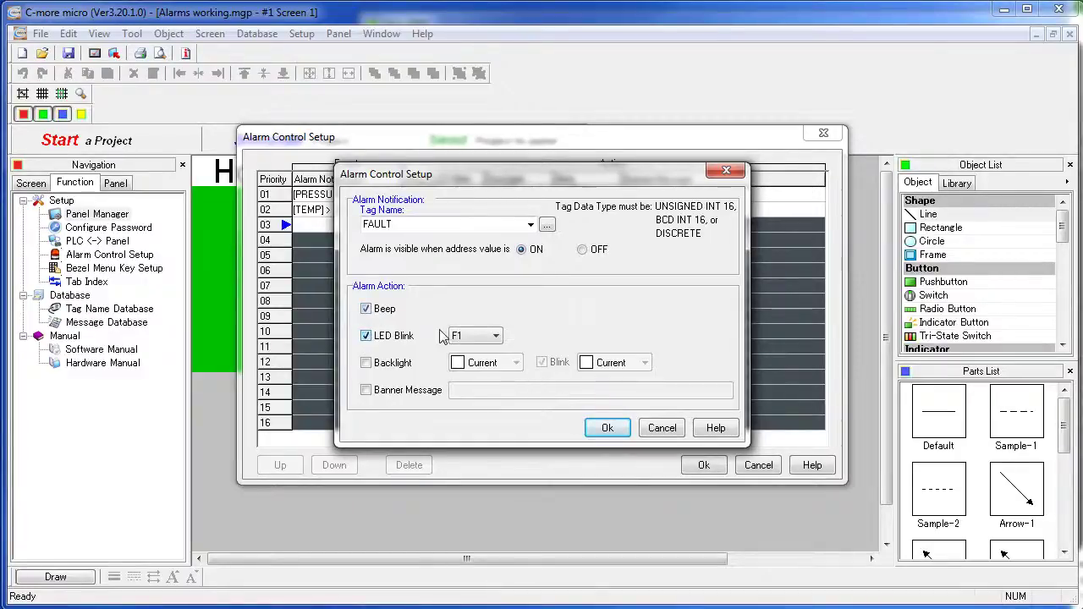
pyautogui.click(495, 336)
pyautogui.click(474, 395)
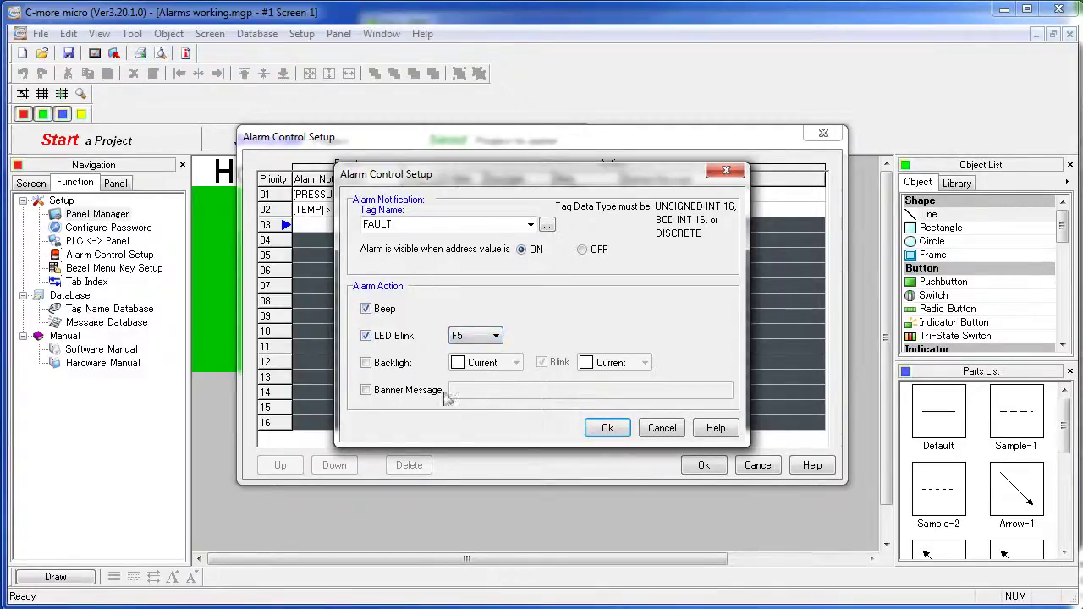
# - Give the fault alarm a Yellow backlight blinking Amber and the banner 'SYTEM FAULT <<<'
pyautogui.click(365, 363)
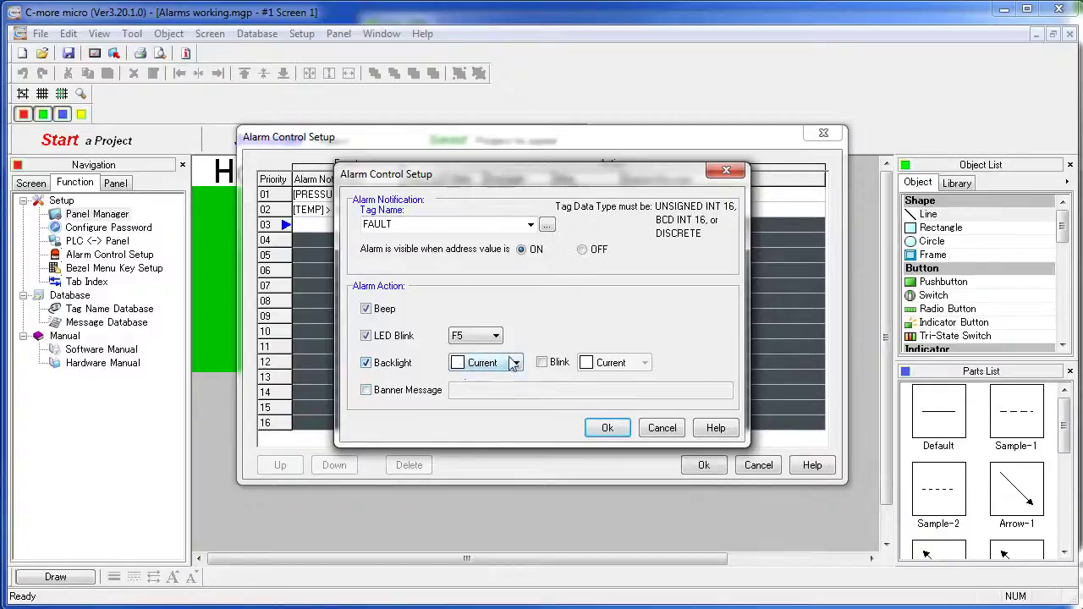
pyautogui.click(482, 363)
pyautogui.click(479, 421)
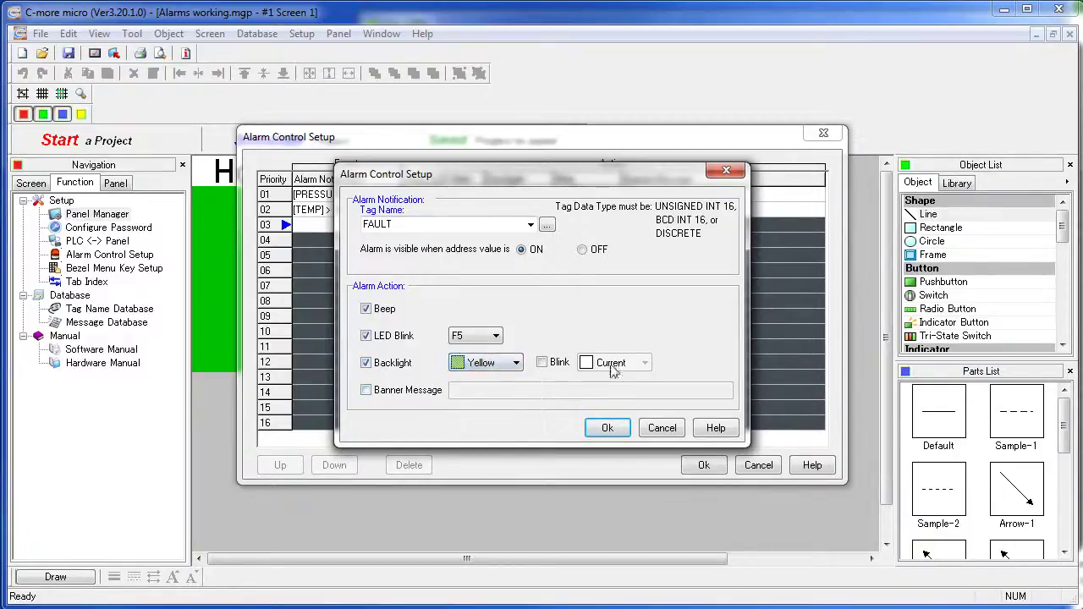
pyautogui.click(542, 362)
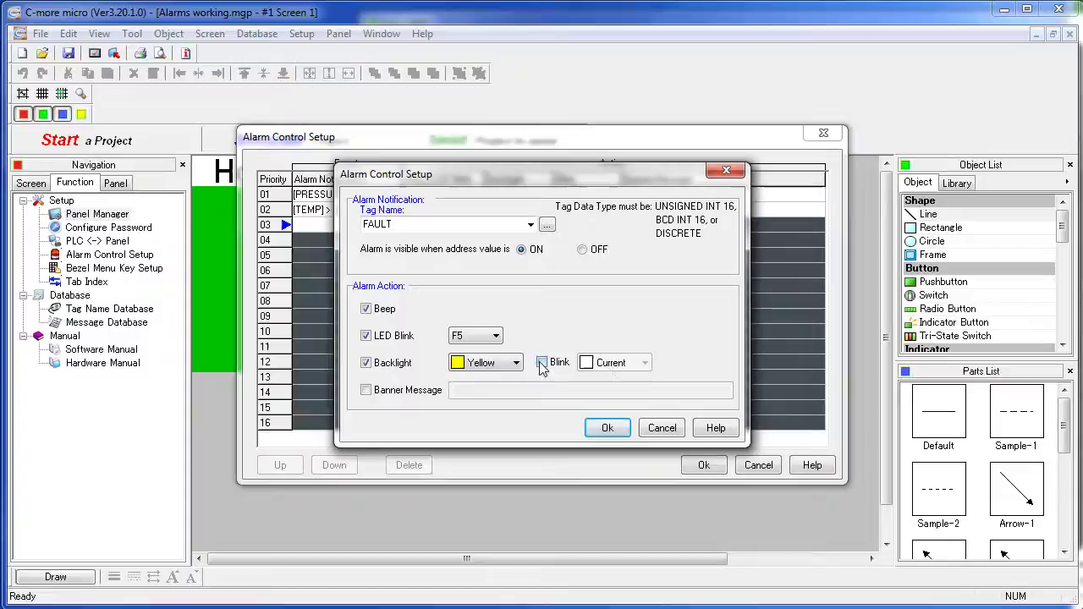
pyautogui.click(641, 363)
pyautogui.click(603, 436)
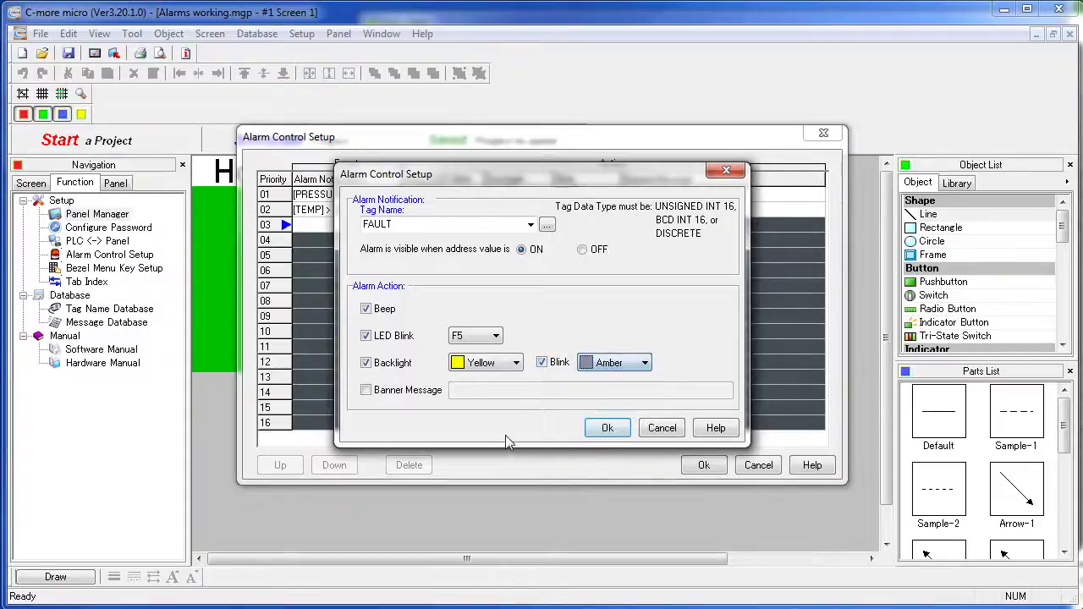
pyautogui.click(366, 390)
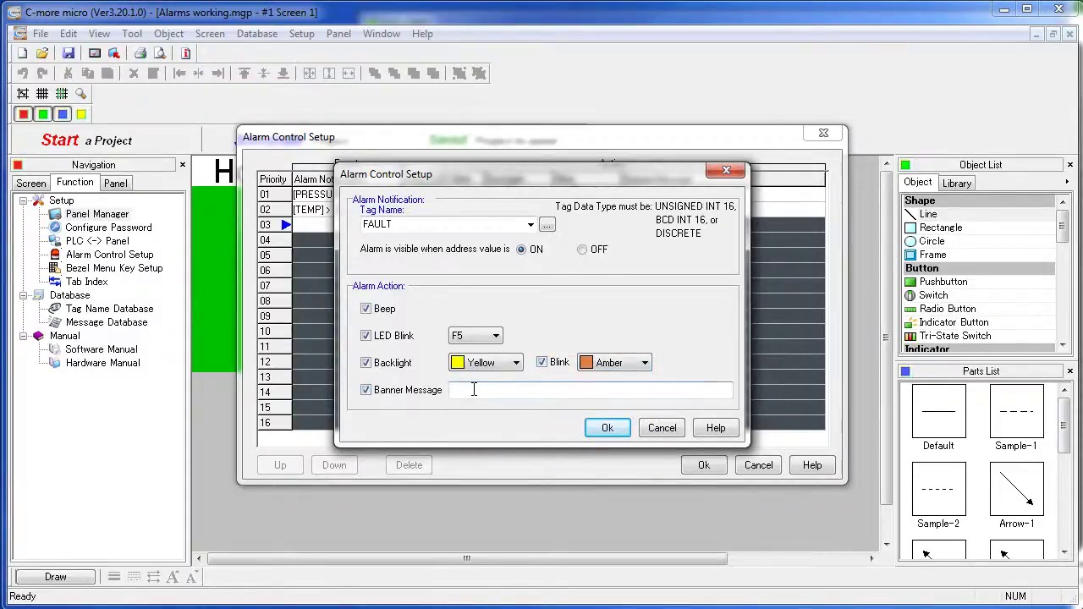
pyautogui.click(474, 391)
pyautogui.write('SYTEM FAU')
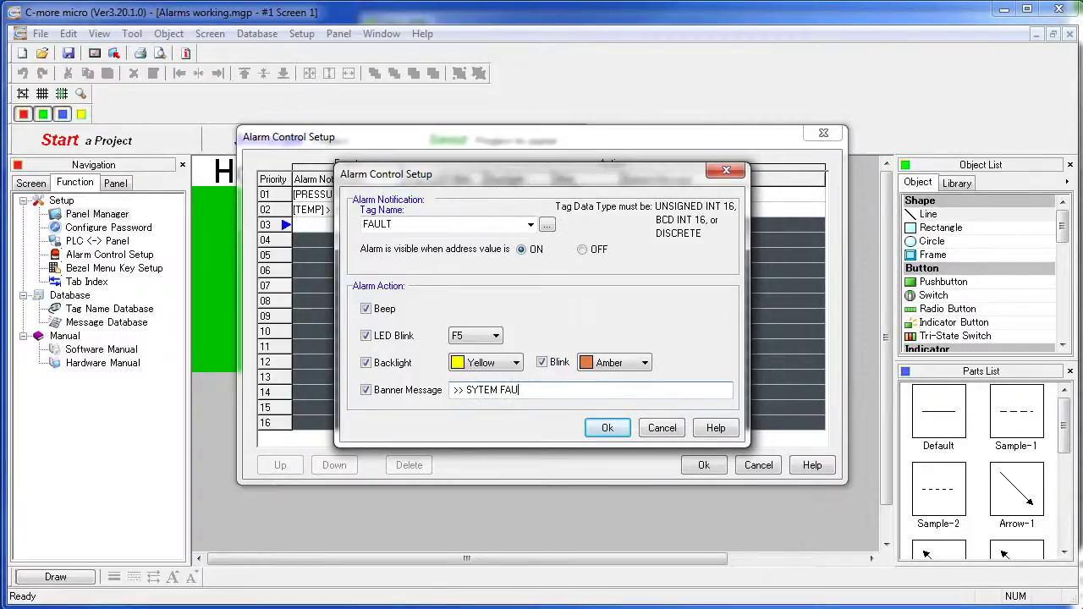
pyautogui.write('LT <<<')
# - Confirm the FAULT alarm, close Alarm Control Setup and start simulating the project
pyautogui.click(606, 428)
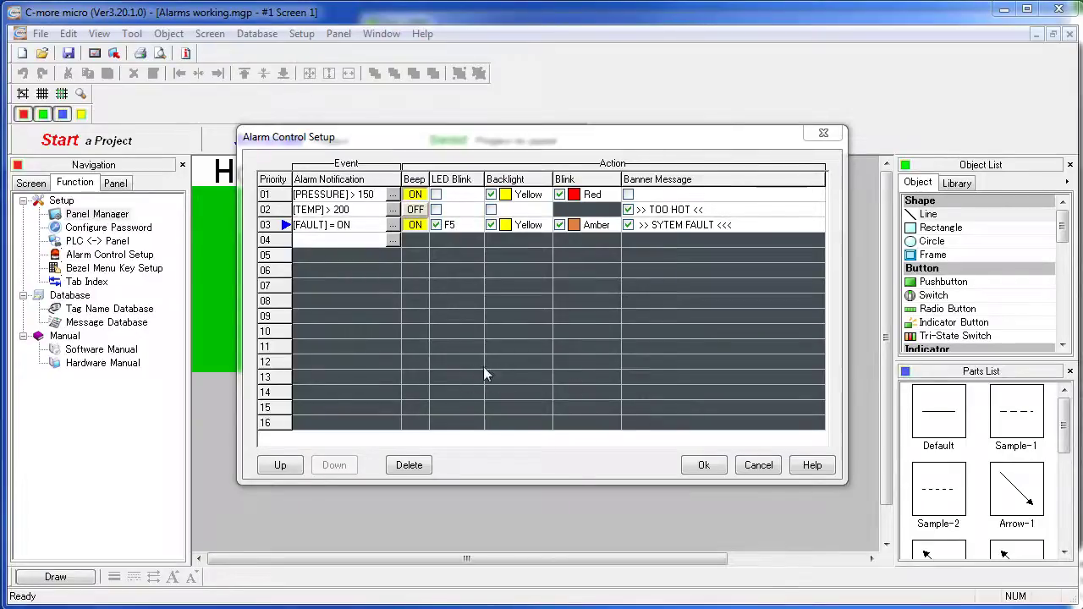
pyautogui.click(703, 465)
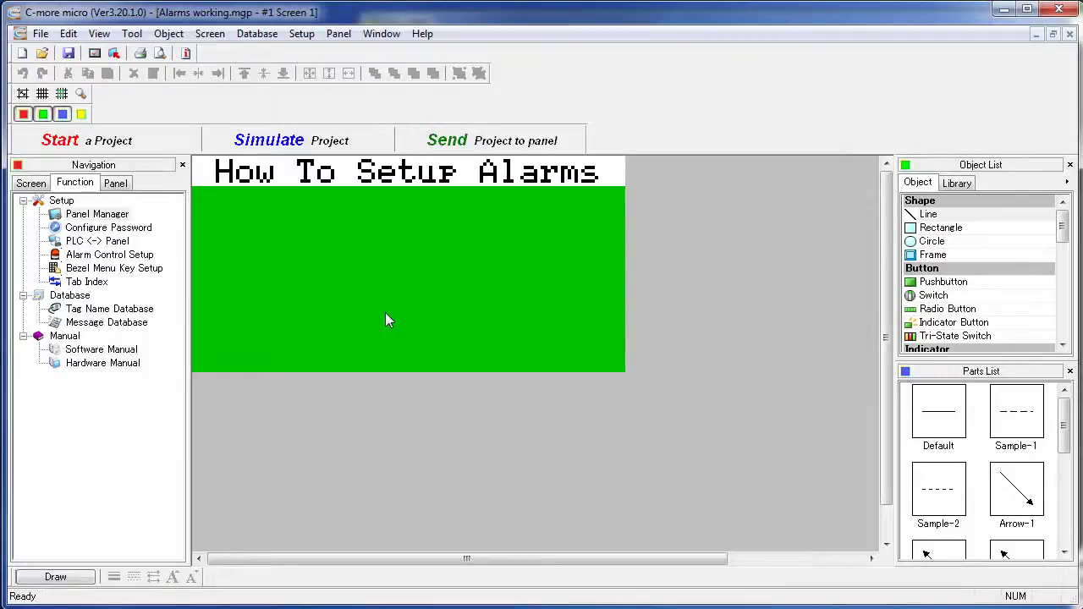
pyautogui.click(293, 144)
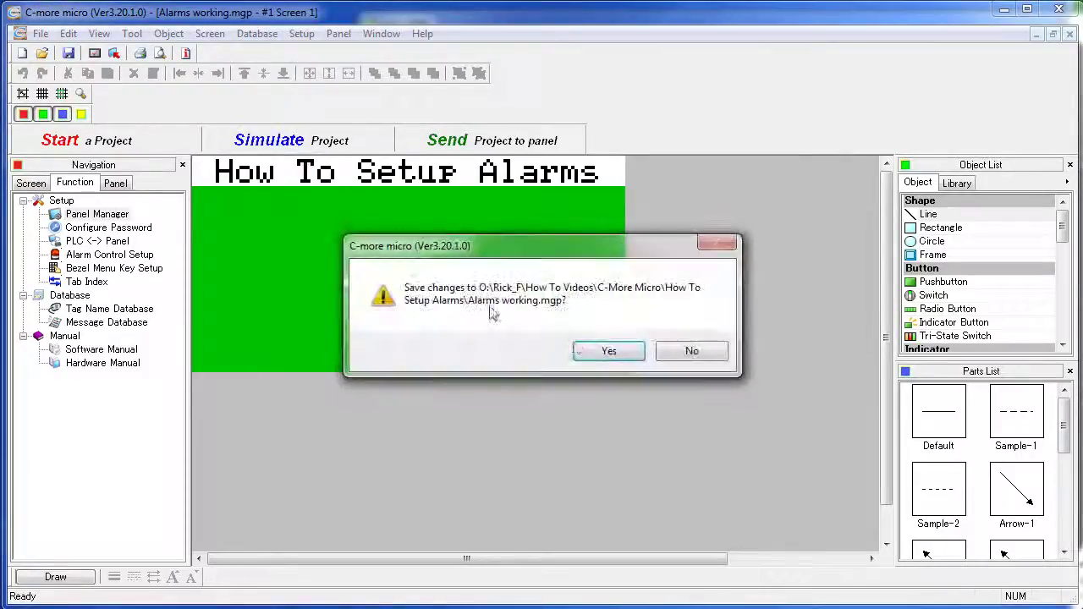
# - Save the project, then raise PRESSURE to 151 and bring it back to 140
pyautogui.click(607, 353)
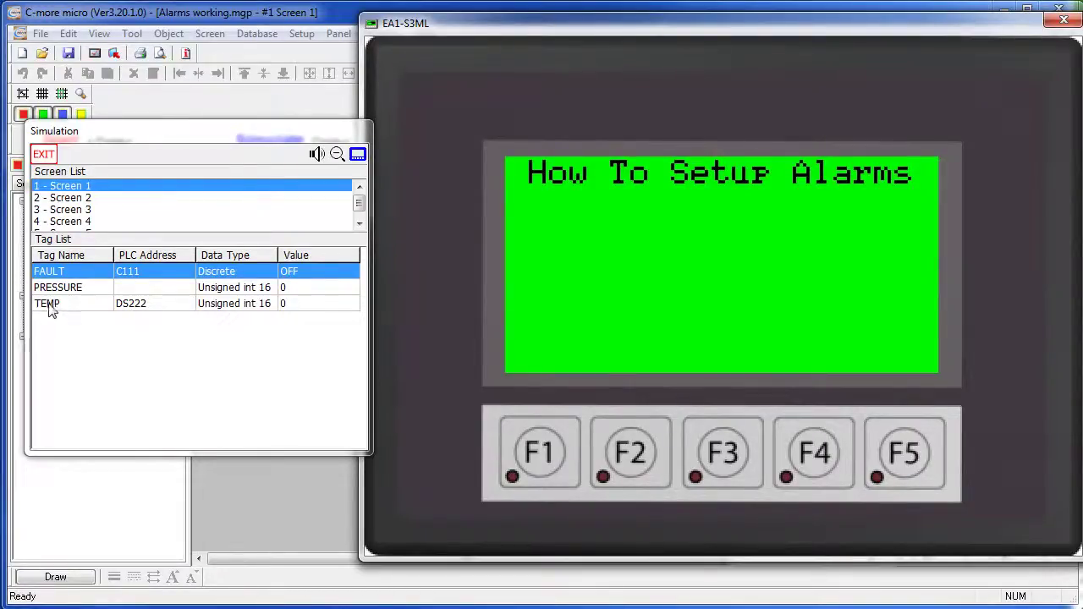
pyautogui.click(313, 294)
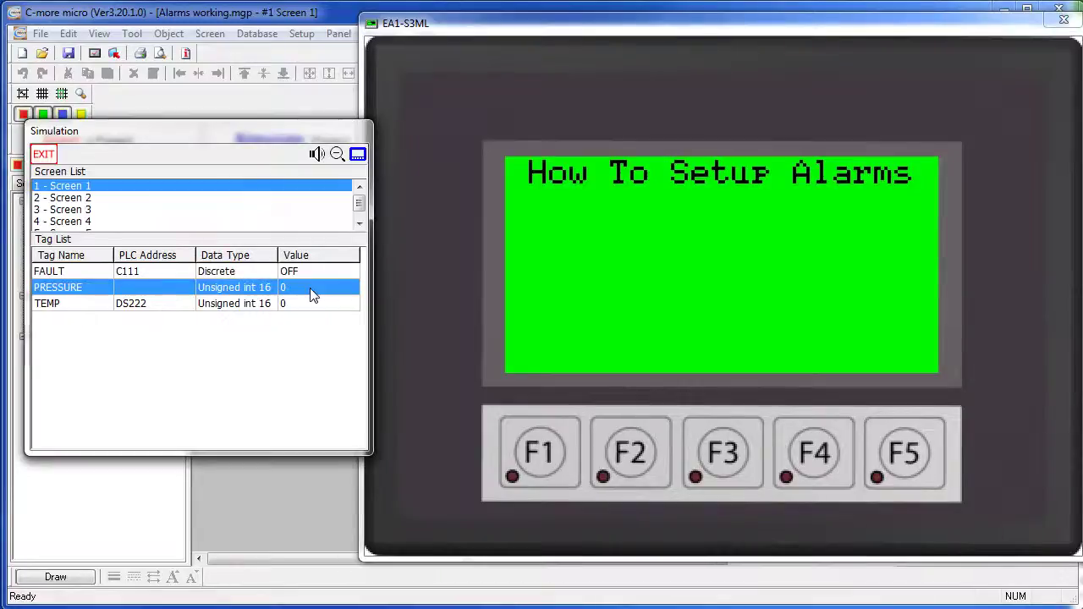
pyautogui.click(310, 288)
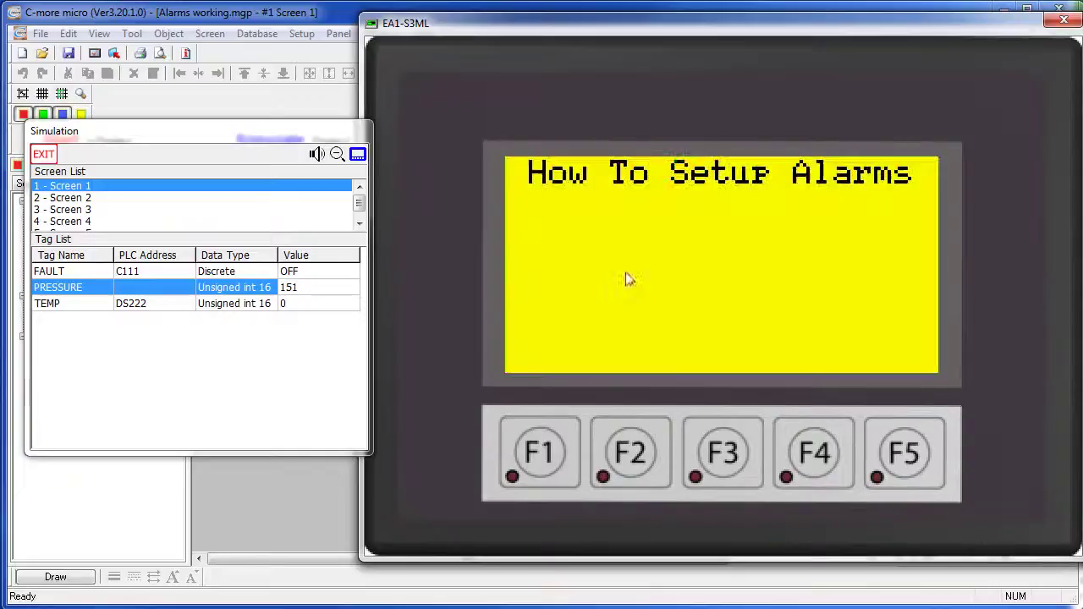
pyautogui.doubleClick(279, 287)
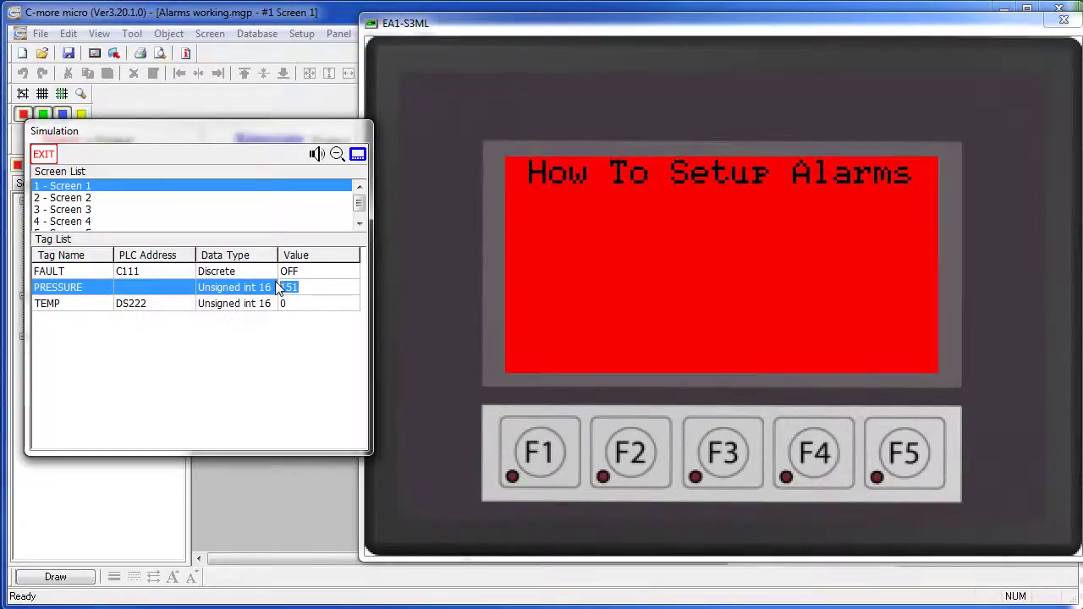
pyautogui.write('140')
pyautogui.press('Return')
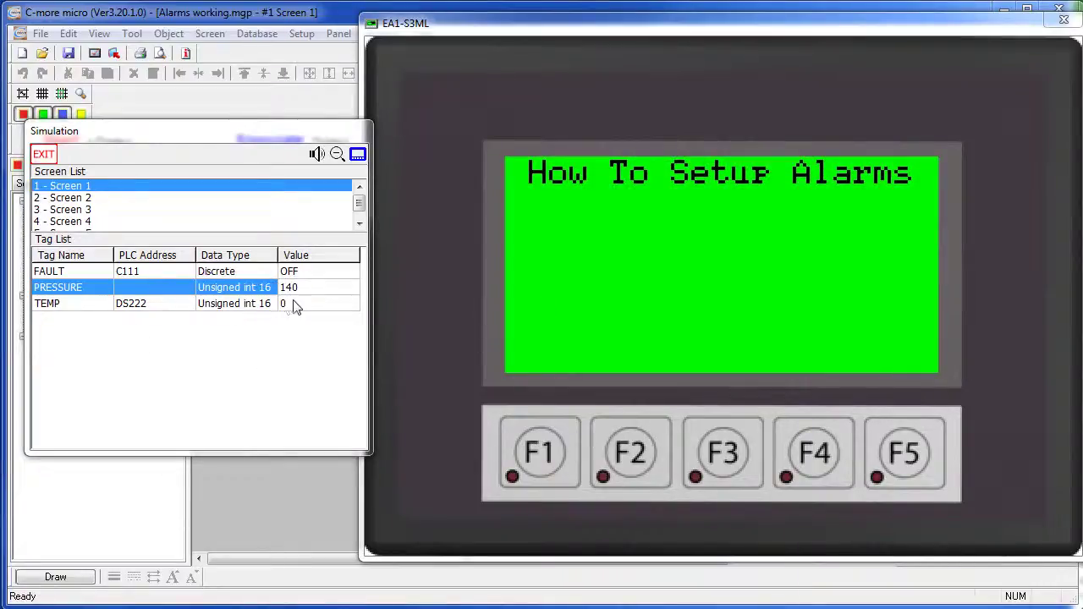
# - Set TEMP to 201 to trigger TOO HOT, then edit it down to 199
pyautogui.doubleClick(296, 303)
pyautogui.write('2')
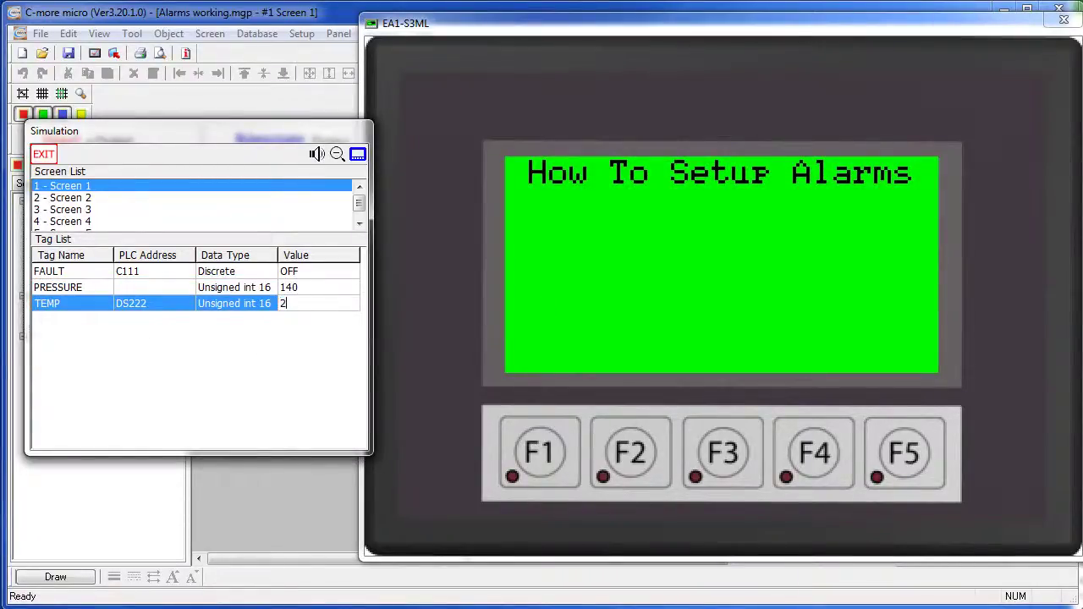
pyautogui.write('0')
pyautogui.write('1')
pyautogui.press('Return')
pyautogui.press('BackSpace')
pyautogui.press('BackSpace')
pyautogui.write('1')
# - Toggle FAULT ON to show the SYTEM FAULT alarm, then switch it back OFF
pyautogui.doubleClick(291, 271)
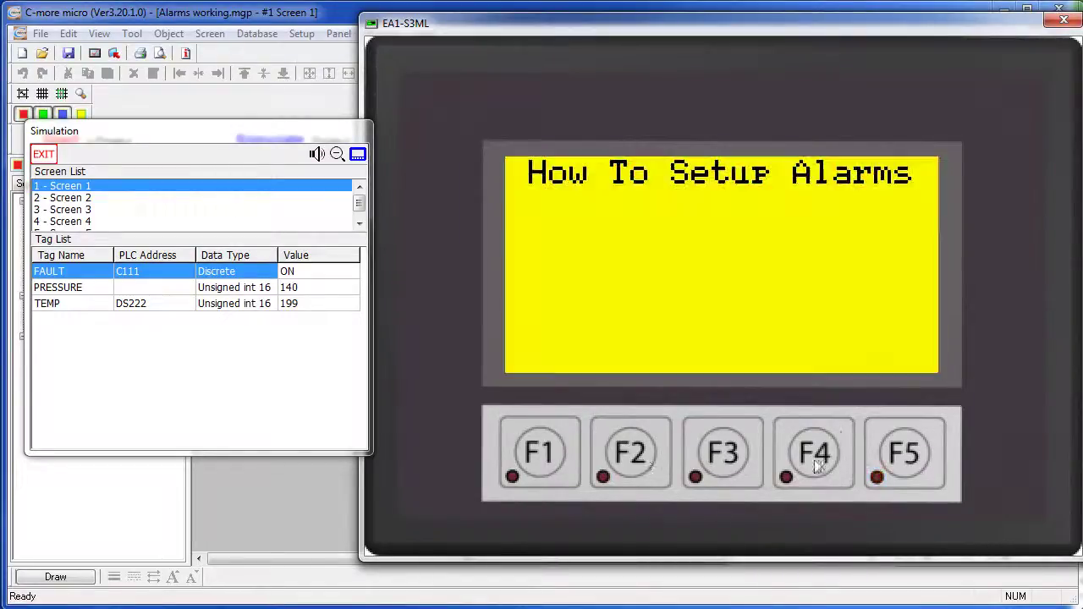
pyautogui.doubleClick(297, 271)
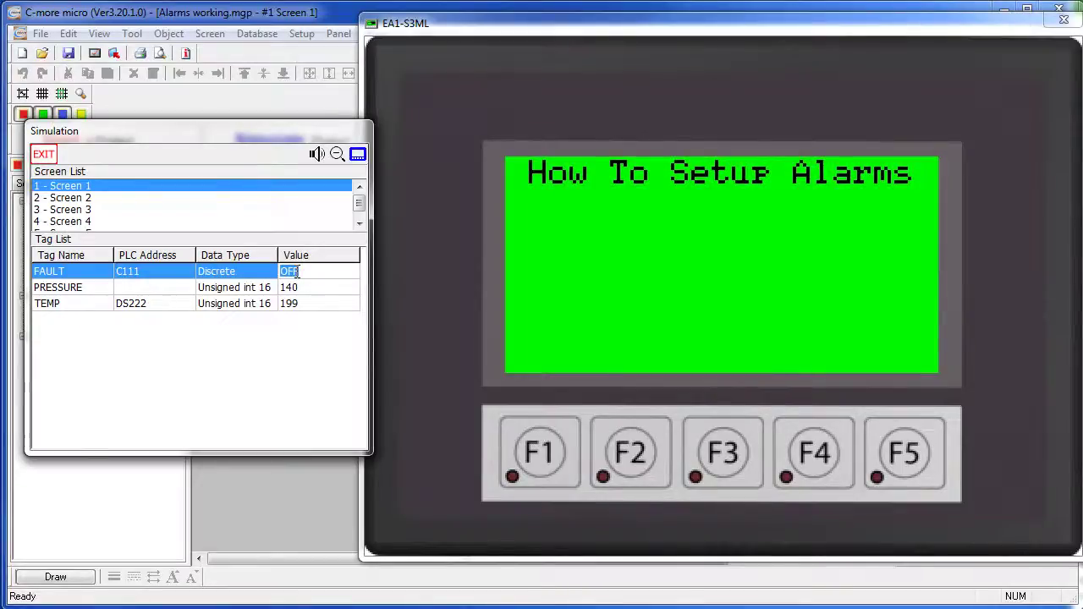
# - Exit the simulator and reopen Alarm Control Setup from the Function tab
pyautogui.press('Escape')
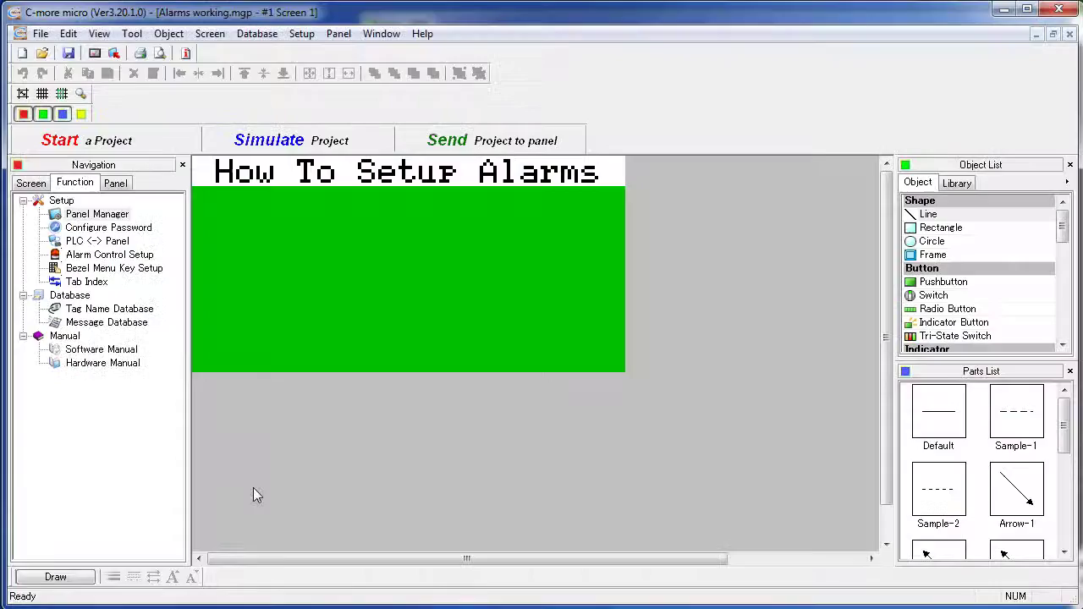
pyautogui.doubleClick(131, 256)
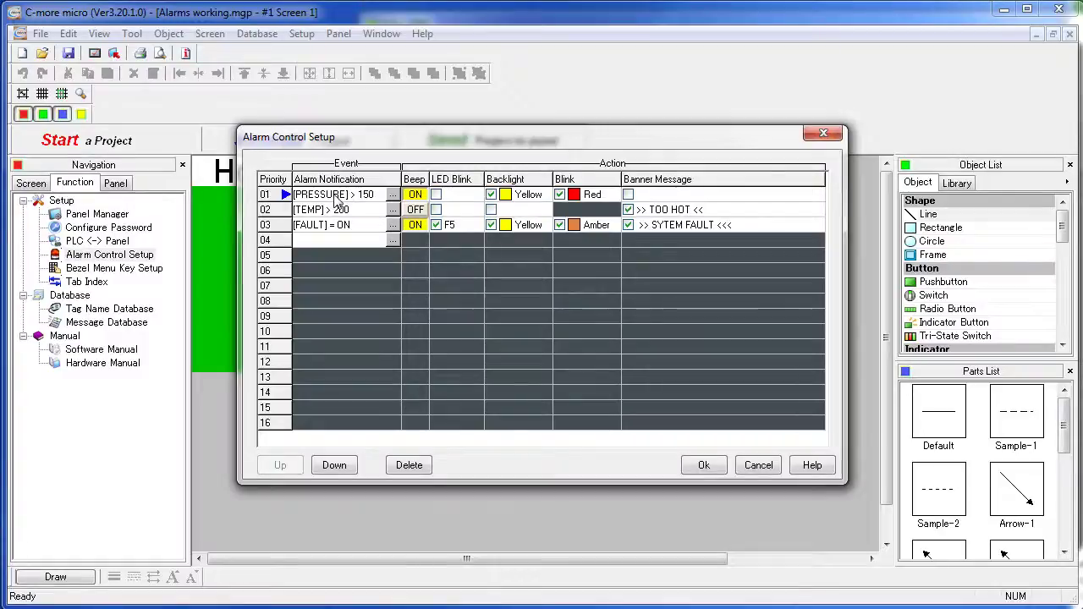
pyautogui.moveTo(326, 212)
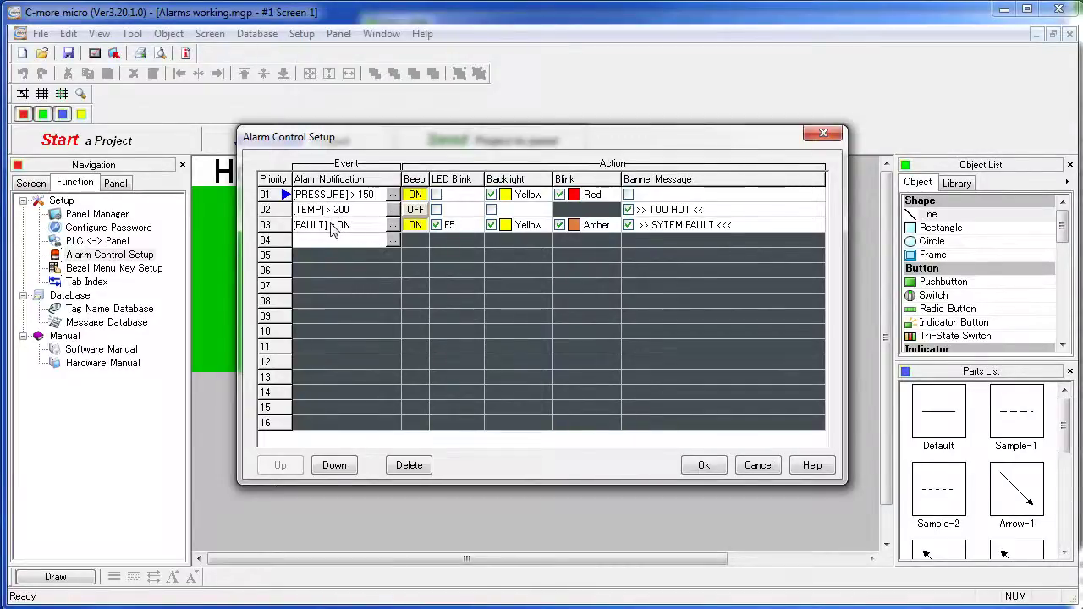
# - Move the FAULT alarm up to priority 01, then re-enable the TEMP alarm's TOO HOT banner
pyautogui.click(333, 230)
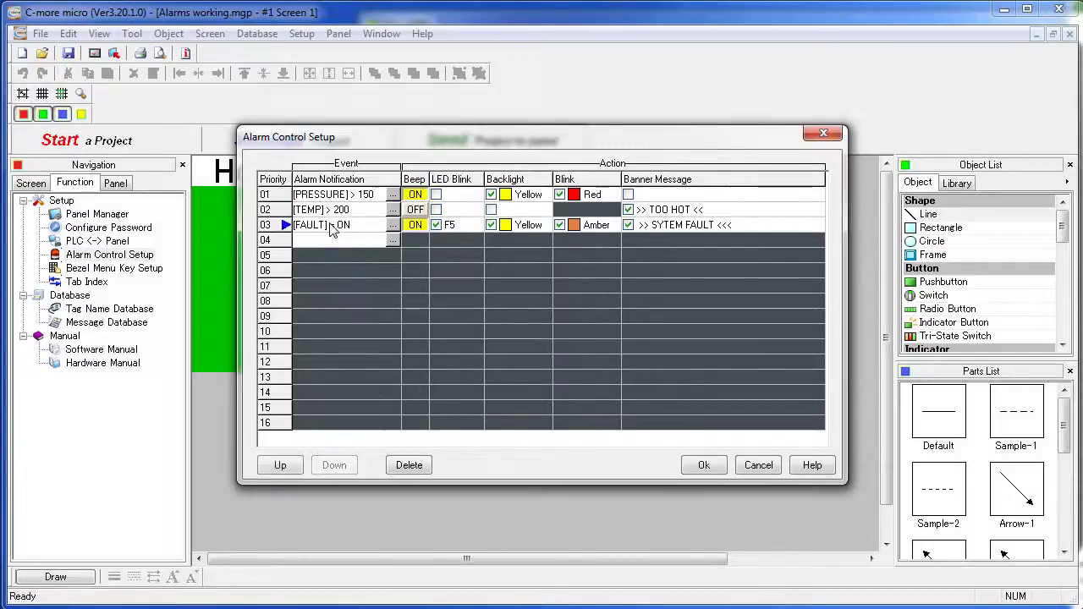
pyautogui.click(279, 467)
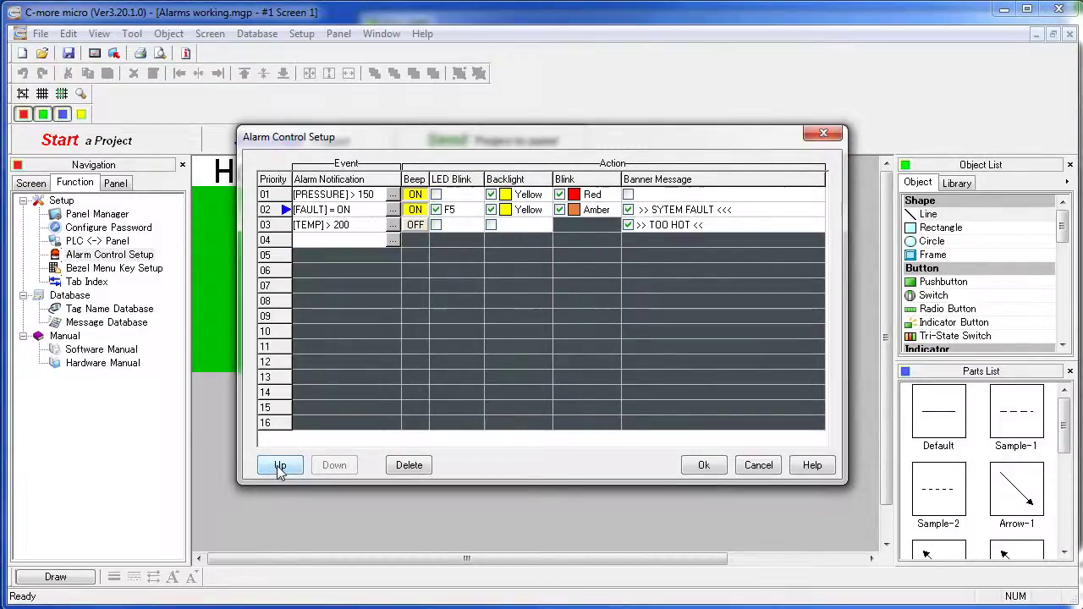
pyautogui.click(279, 467)
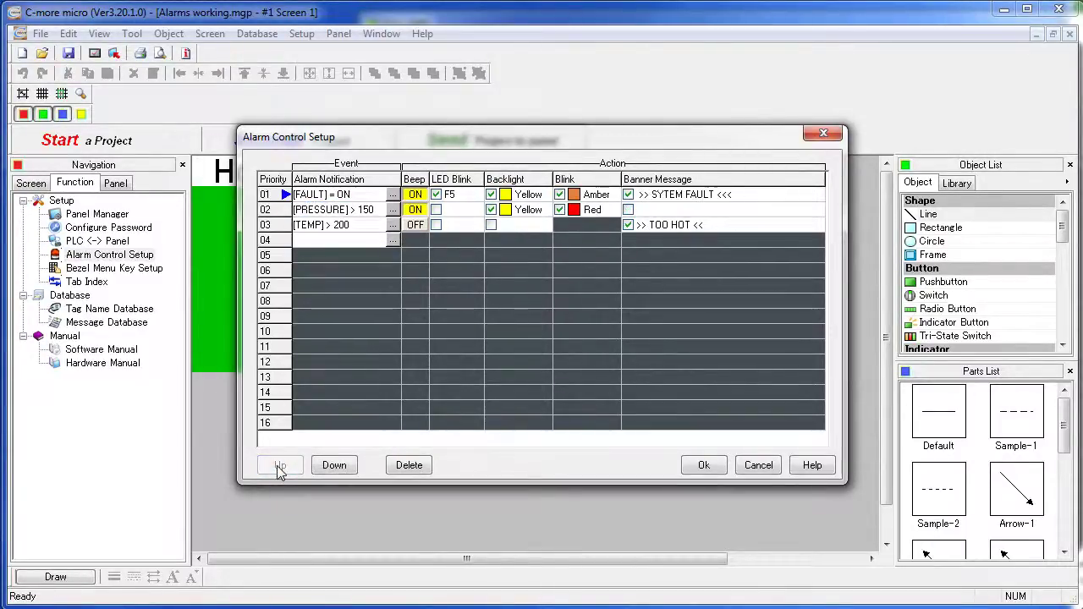
pyautogui.click(335, 464)
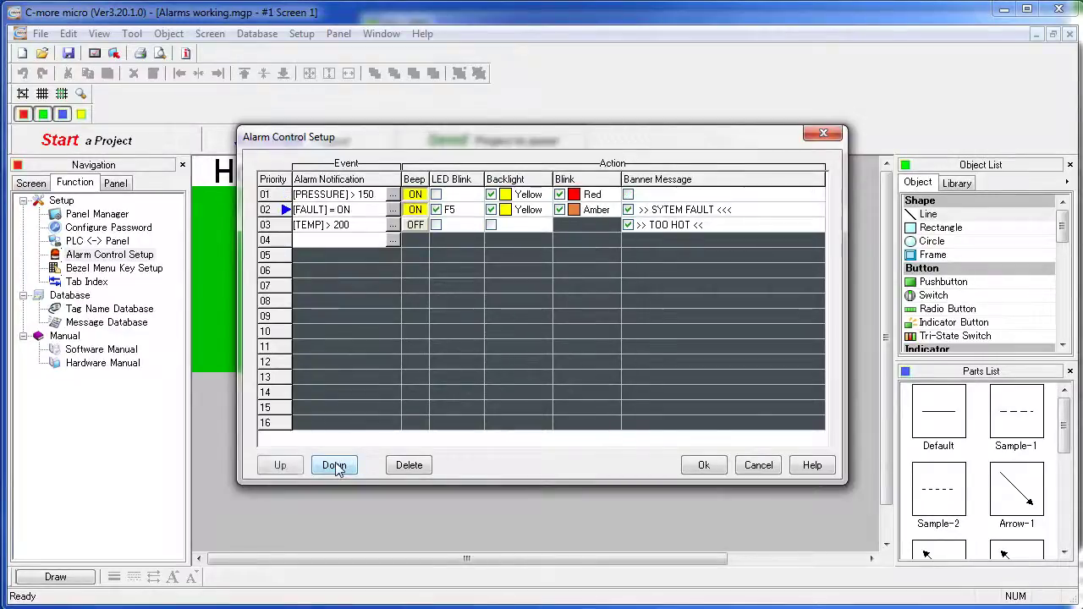
pyautogui.click(282, 467)
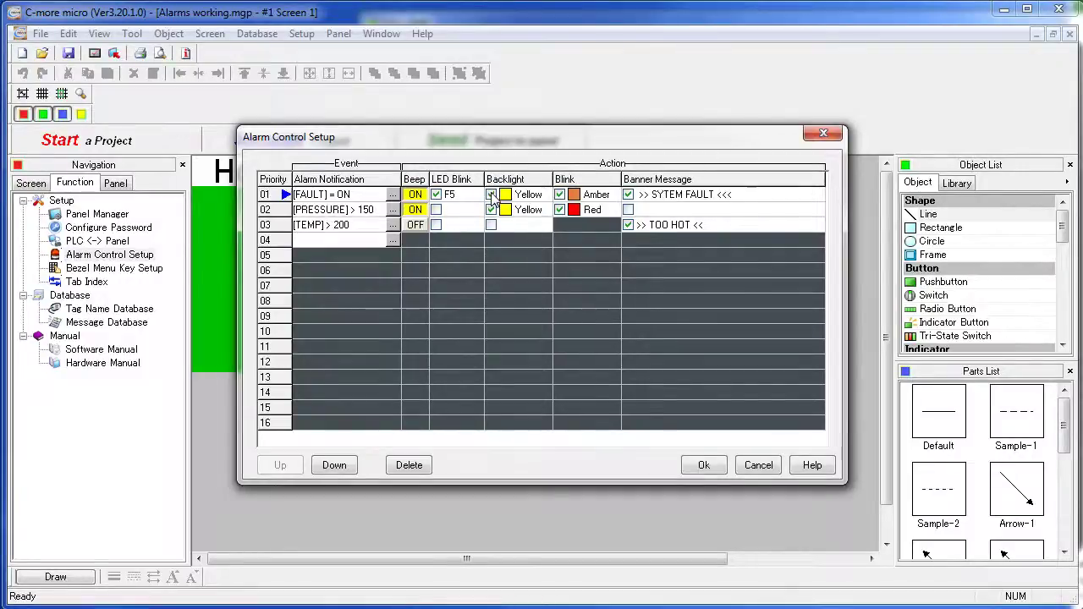
pyautogui.click(627, 225)
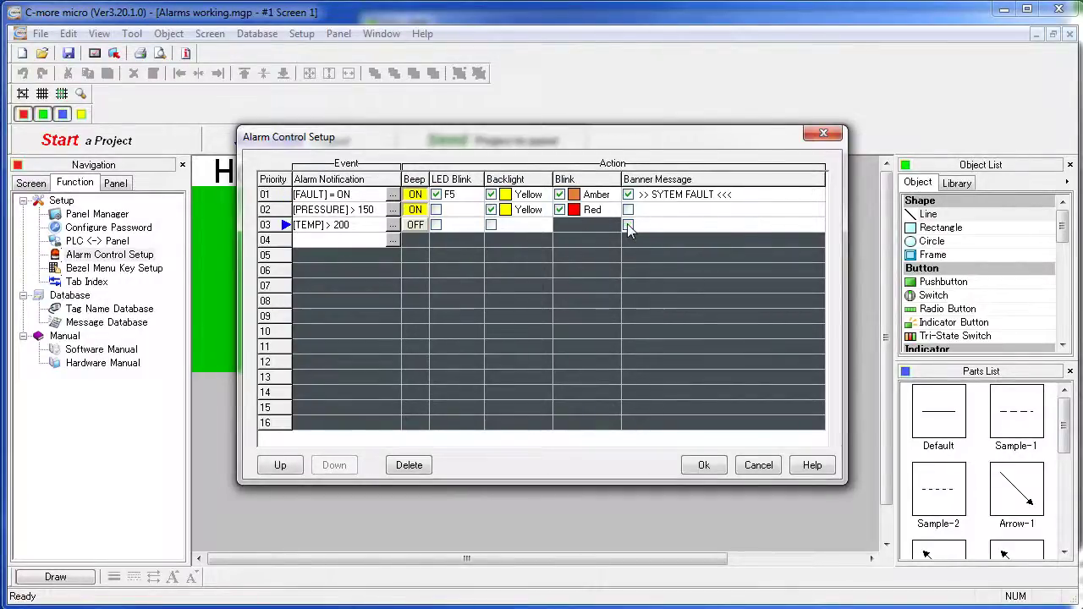
pyautogui.click(629, 225)
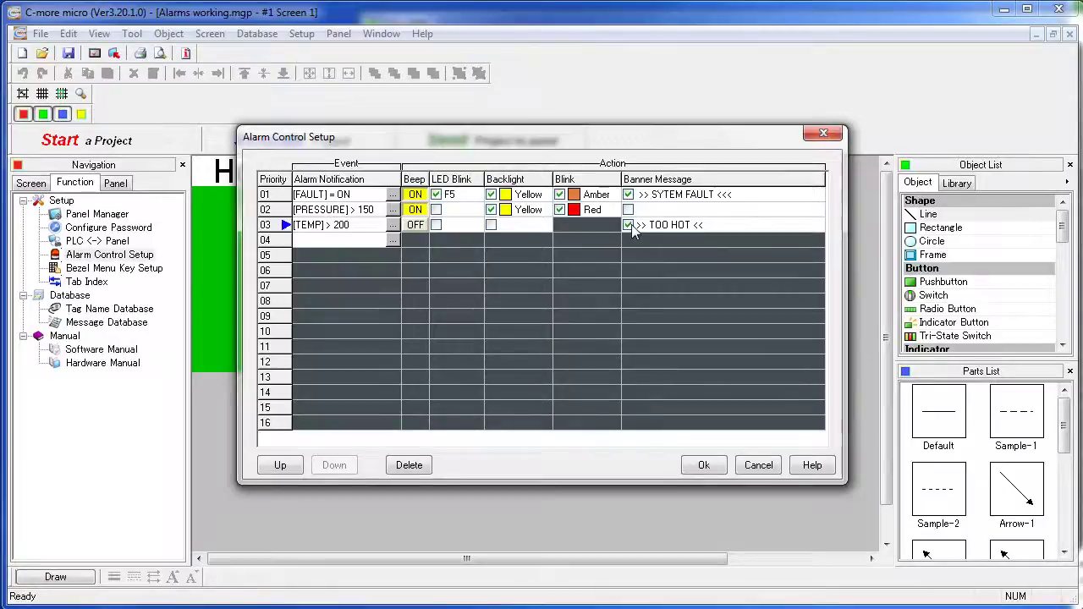